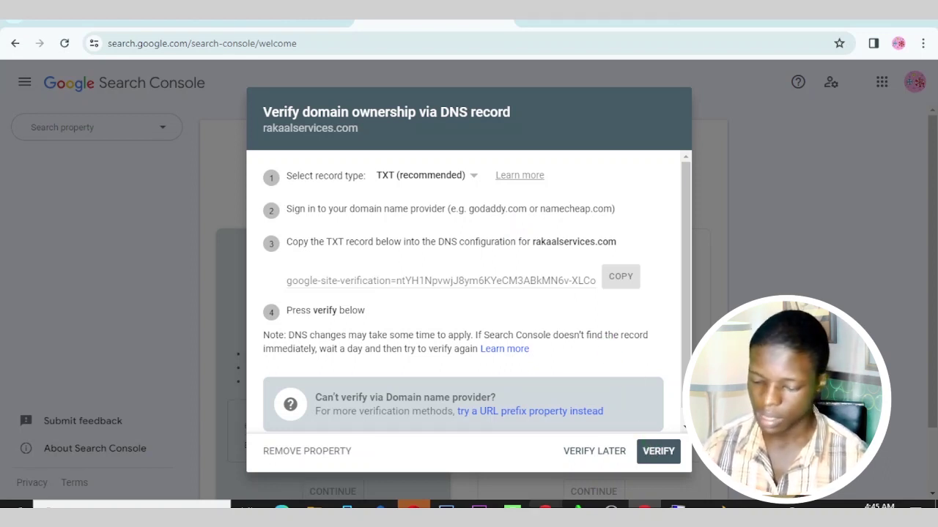
Step: Switch to the browser window with the DNS pages and examine the Cloudflare DNS records of rehaadglobal.com
{"action": "mouse_move", "coordinate": [545, 511]}
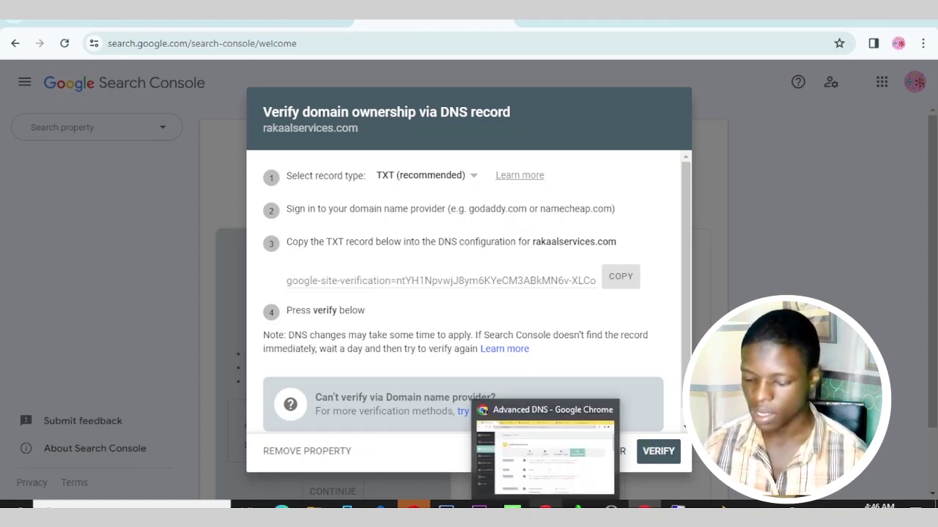
{"action": "left_click", "coordinate": [545, 510]}
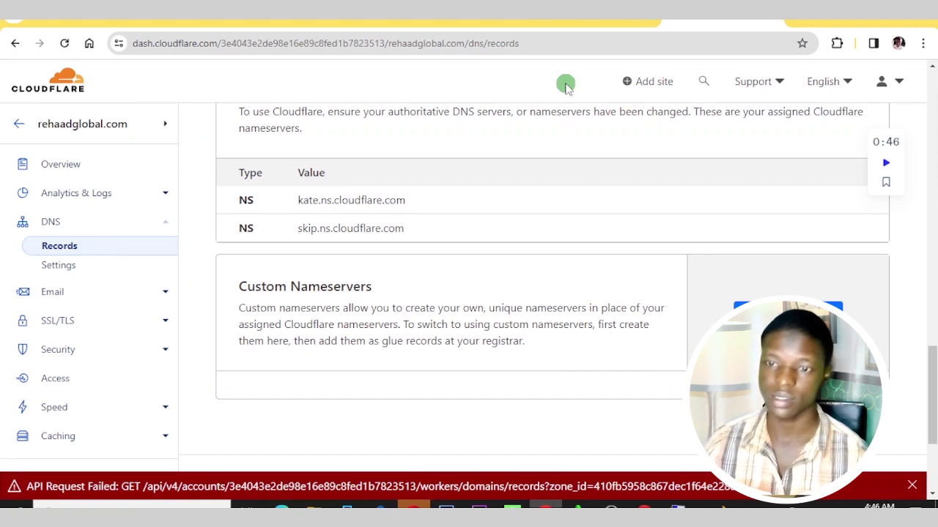
{"action": "scroll", "coordinate": [514, 151], "scroll_direction": "up", "scroll_amount": 15}
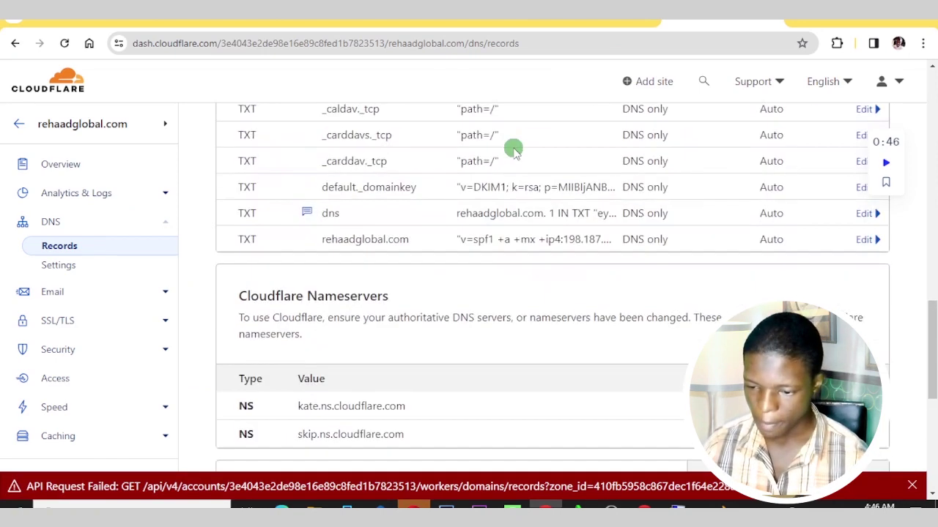
{"action": "scroll", "coordinate": [514, 150], "scroll_direction": "up", "scroll_amount": 3}
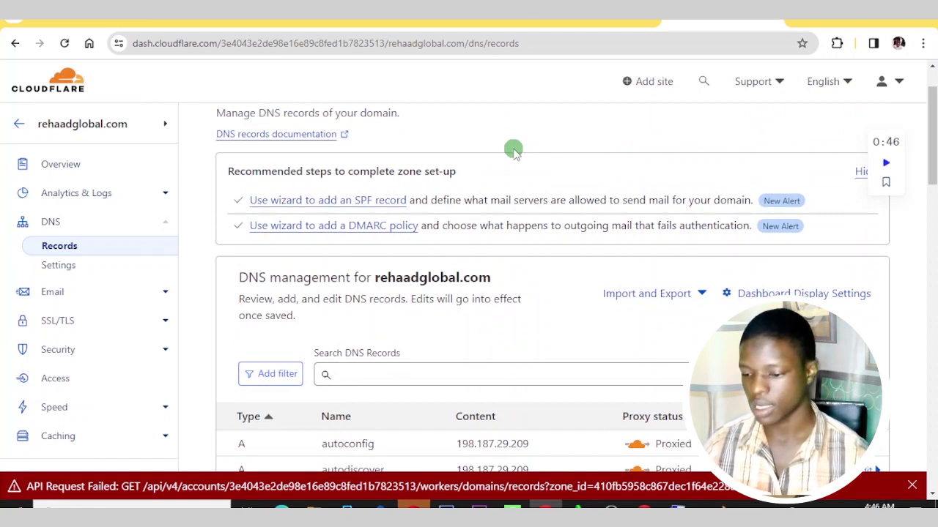
{"action": "scroll", "coordinate": [514, 150], "scroll_direction": "down", "scroll_amount": 2}
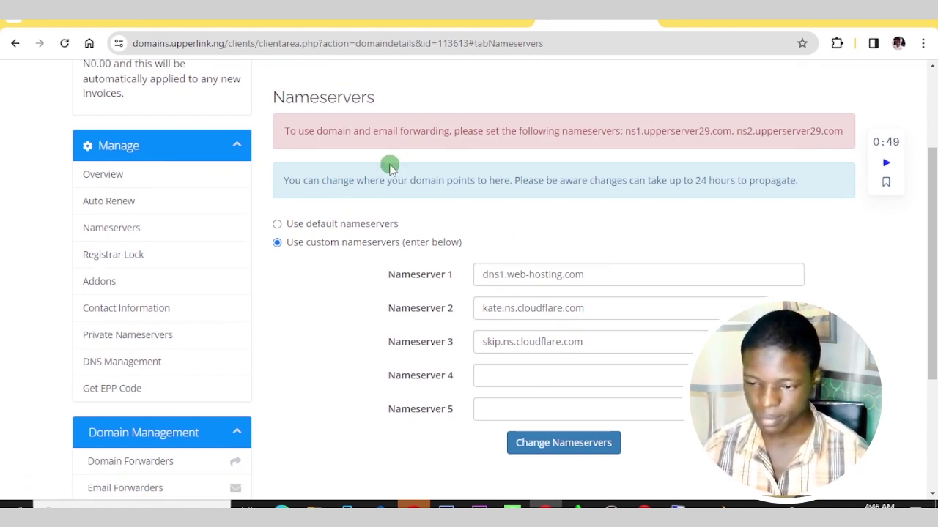
Step: Examine the custom nameserver settings of rehaadglobal.com in the Upperlink client area
{"action": "scroll", "coordinate": [462, 189], "scroll_direction": "up", "scroll_amount": 2}
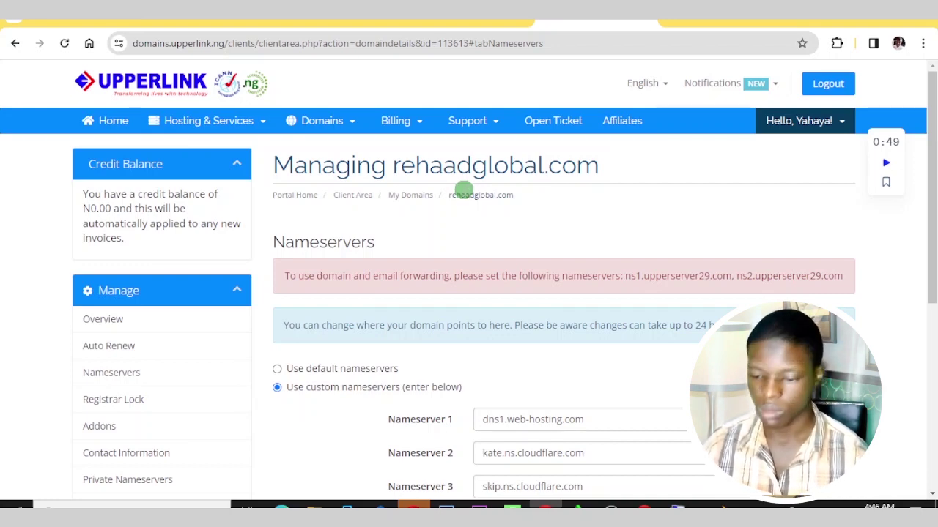
{"action": "scroll", "coordinate": [463, 190], "scroll_direction": "down", "scroll_amount": 1}
{"action": "scroll", "coordinate": [463, 190], "scroll_direction": "down", "scroll_amount": 1}
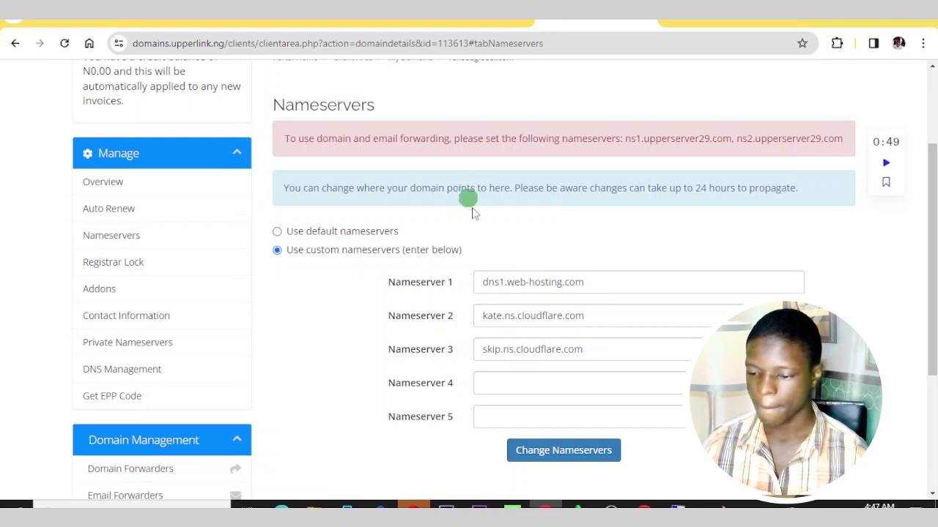
{"action": "scroll", "coordinate": [481, 224], "scroll_direction": "down", "scroll_amount": 2}
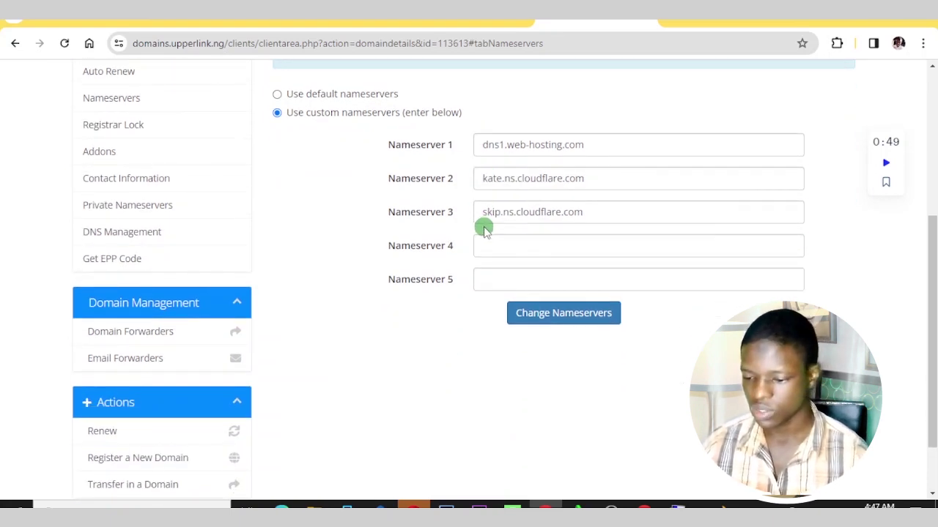
{"action": "scroll", "coordinate": [483, 230], "scroll_direction": "down", "scroll_amount": 1}
{"action": "scroll", "coordinate": [483, 230], "scroll_direction": "up", "scroll_amount": 2}
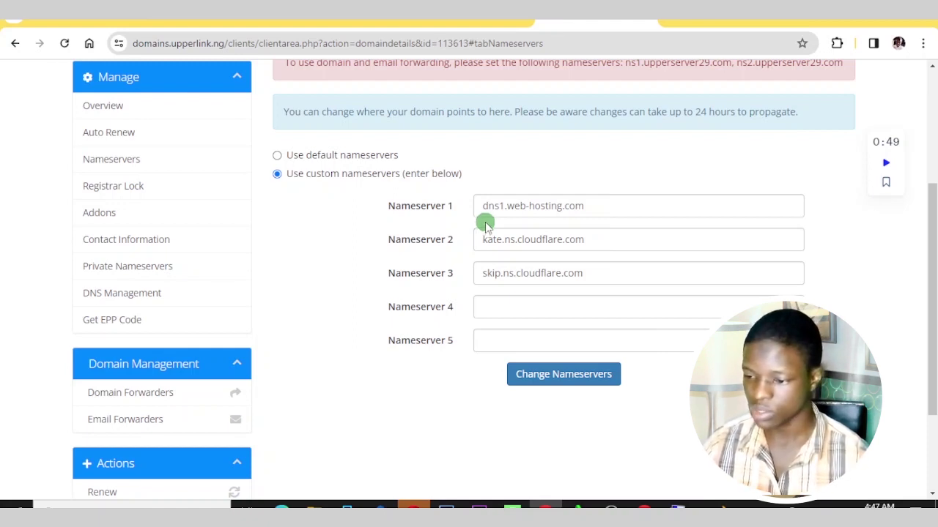
Step: Return to Cloudflare and review the DNS management section and record list for rehaadglobal.com
{"action": "left_click", "coordinate": [637, 7]}
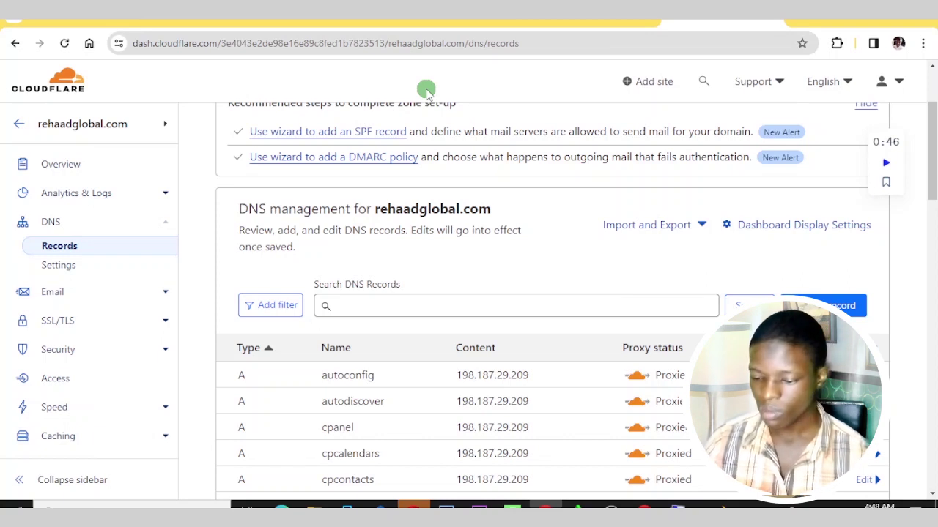
{"action": "scroll", "coordinate": [446, 144], "scroll_direction": "down", "scroll_amount": 1}
{"action": "scroll", "coordinate": [445, 145], "scroll_direction": "up", "scroll_amount": 3}
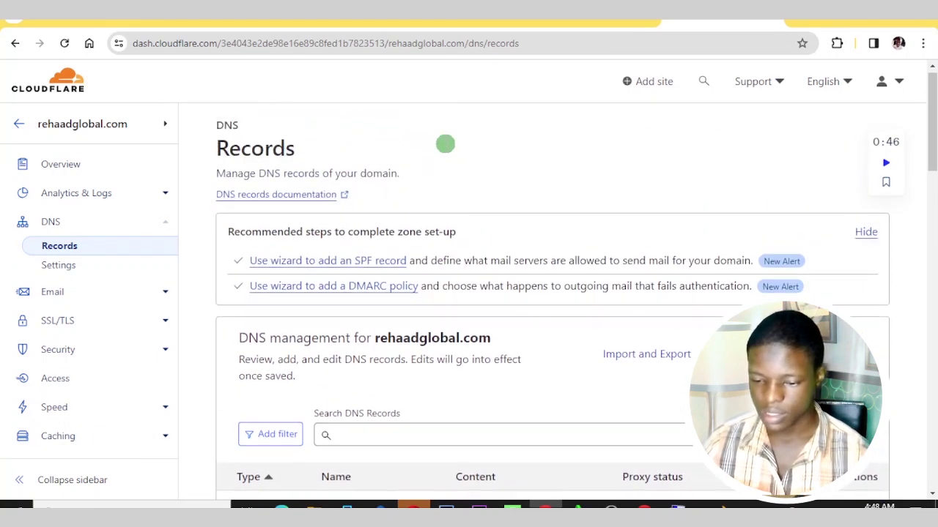
{"action": "scroll", "coordinate": [446, 145], "scroll_direction": "down", "scroll_amount": 3}
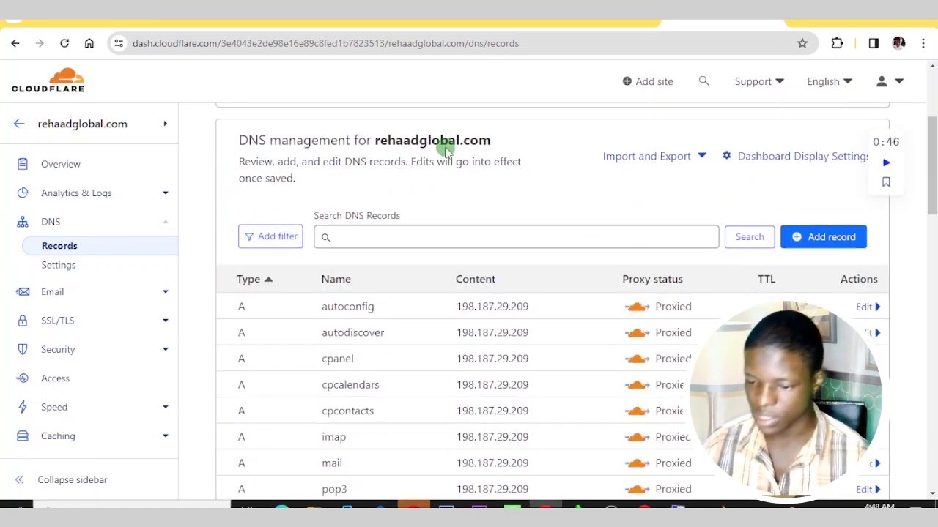
{"action": "scroll", "coordinate": [445, 146], "scroll_direction": "down", "scroll_amount": 2}
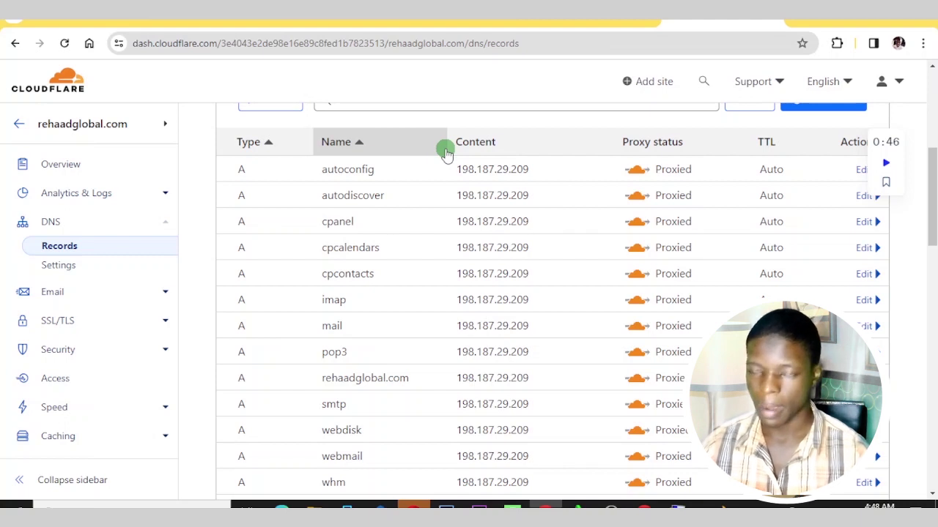
{"action": "scroll", "coordinate": [445, 151], "scroll_direction": "up", "scroll_amount": 1}
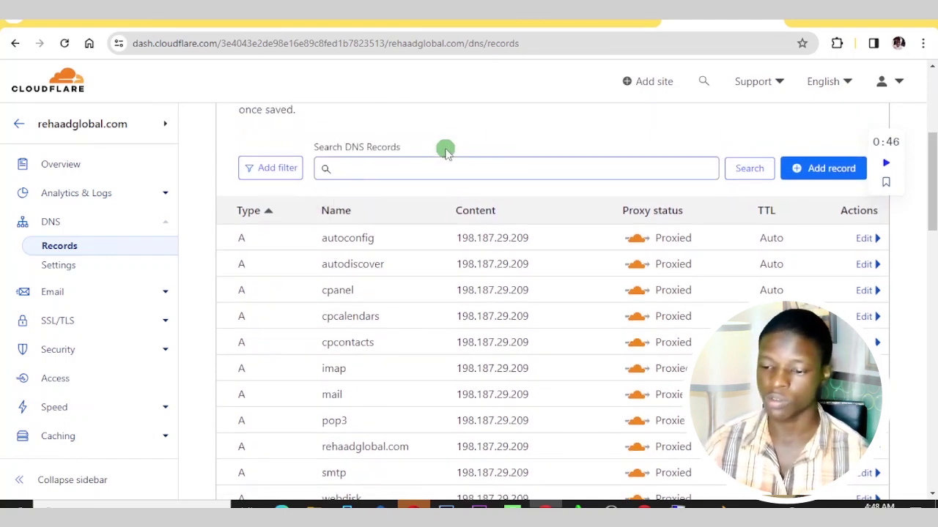
{"action": "scroll", "coordinate": [444, 152], "scroll_direction": "up", "scroll_amount": 2}
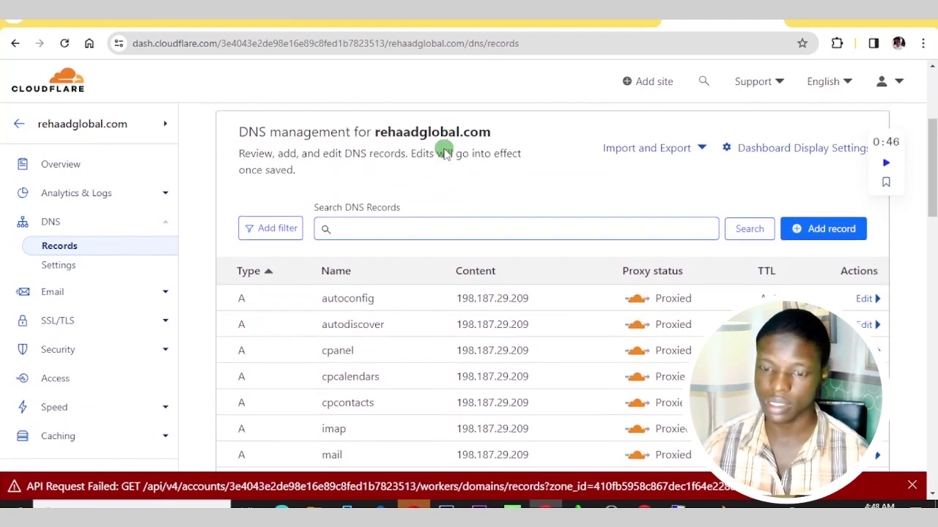
{"action": "scroll", "coordinate": [445, 151], "scroll_direction": "down", "scroll_amount": 2}
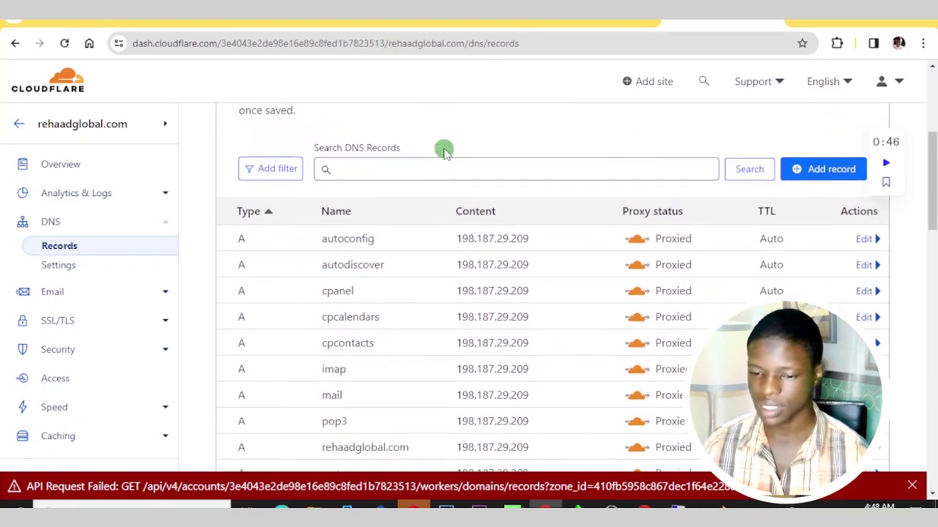
{"action": "scroll", "coordinate": [444, 152], "scroll_direction": "up", "scroll_amount": 4}
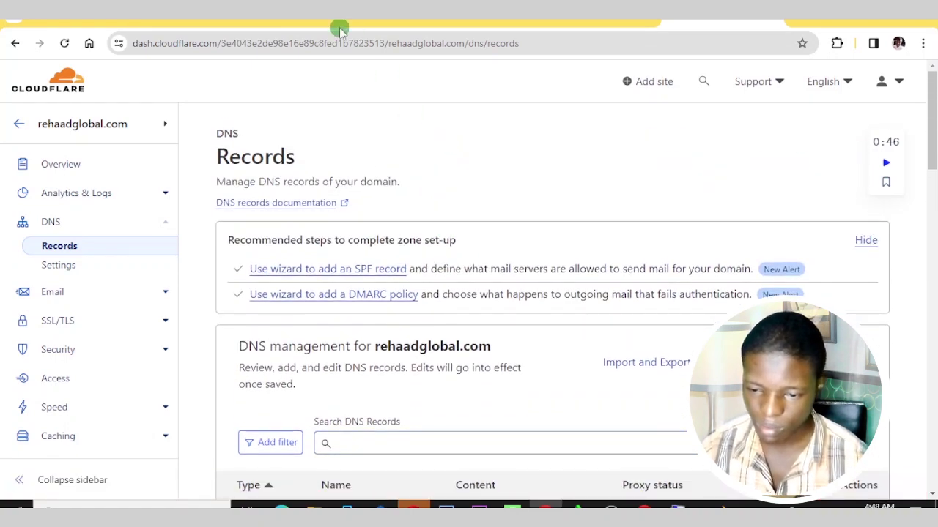
Step: View the Advanced DNS page of fastknowers.com in Namecheap
{"action": "key", "text": "ctrl+Tab"}
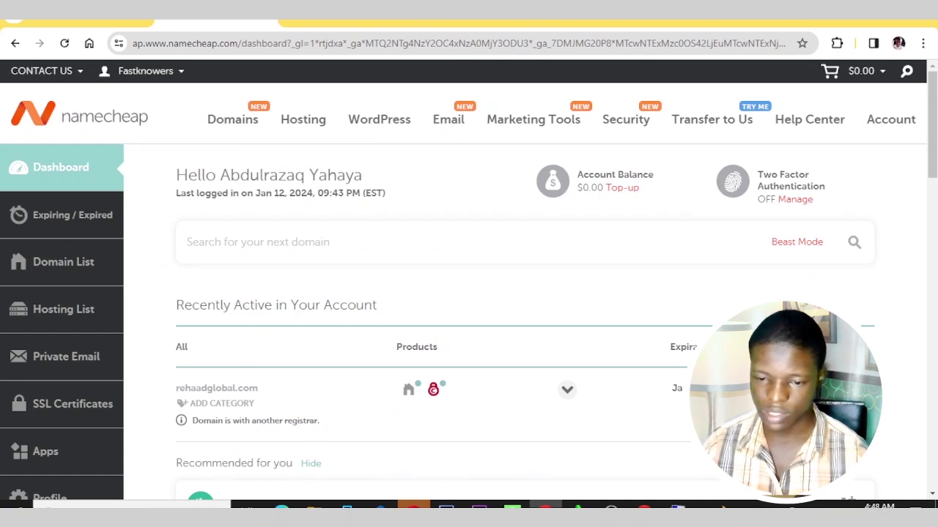
{"action": "key", "text": "ctrl+Tab"}
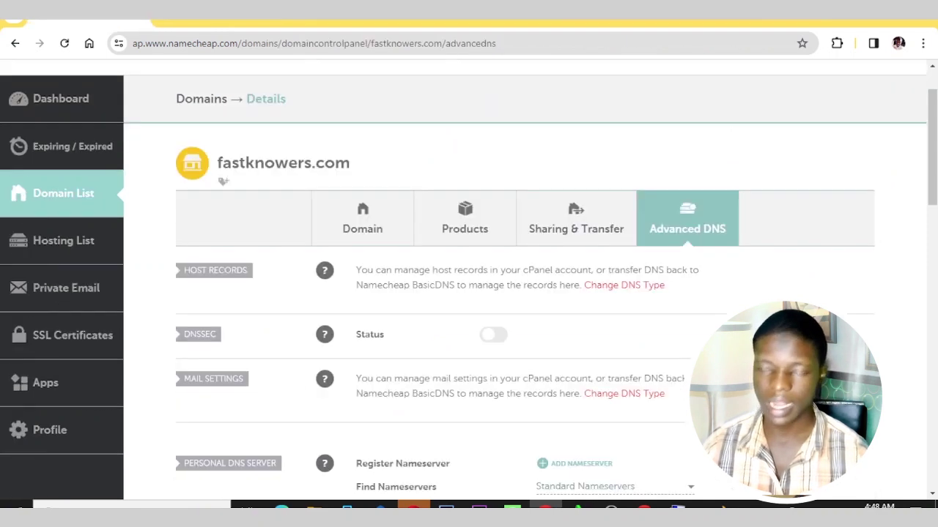
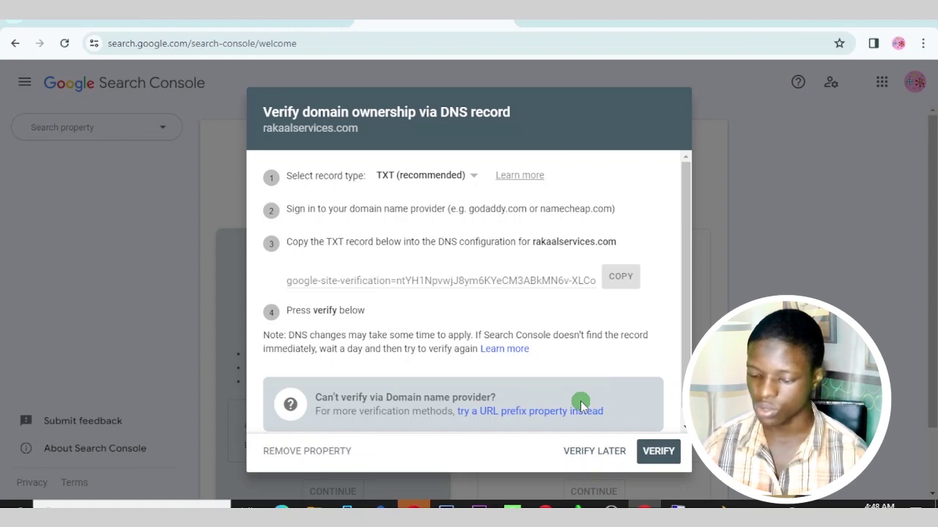
{"action": "left_click", "coordinate": [543, 505]}
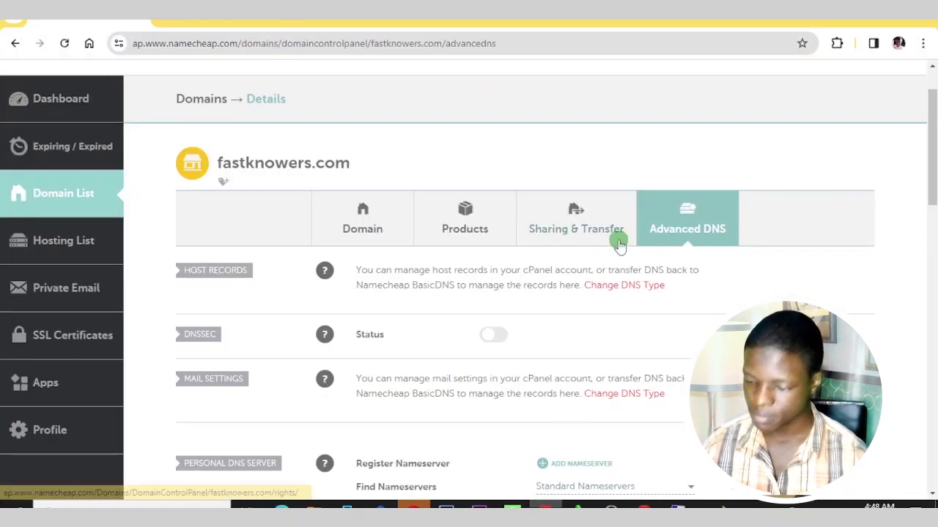
Step: Go back to Cloudflare's DNS records for rehaadglobal.com and start adding a new record
{"action": "left_click", "coordinate": [542, 506]}
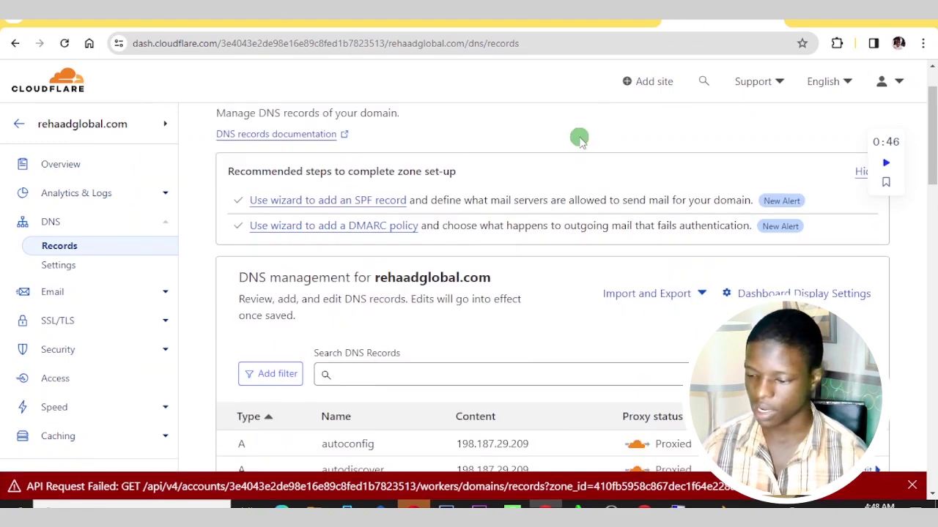
{"action": "scroll", "coordinate": [580, 139], "scroll_direction": "down", "scroll_amount": 4}
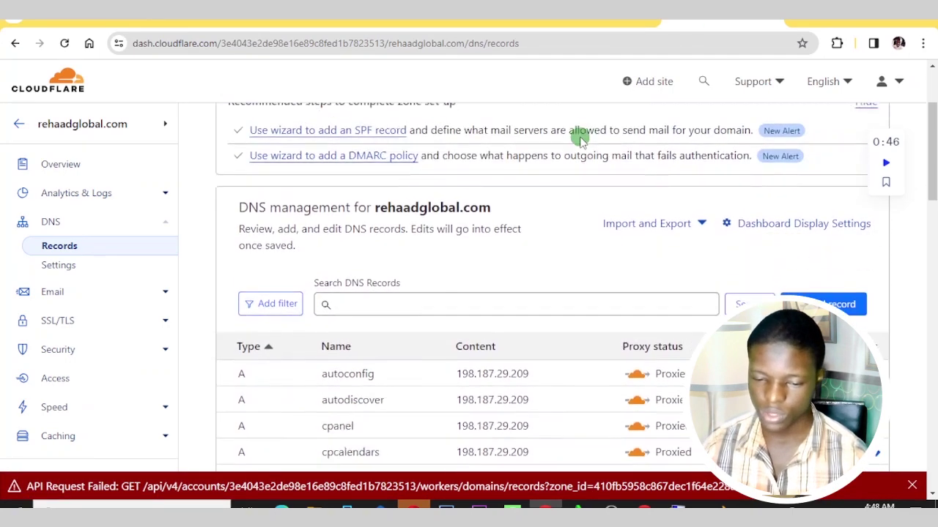
{"action": "scroll", "coordinate": [579, 139], "scroll_direction": "up", "scroll_amount": 4}
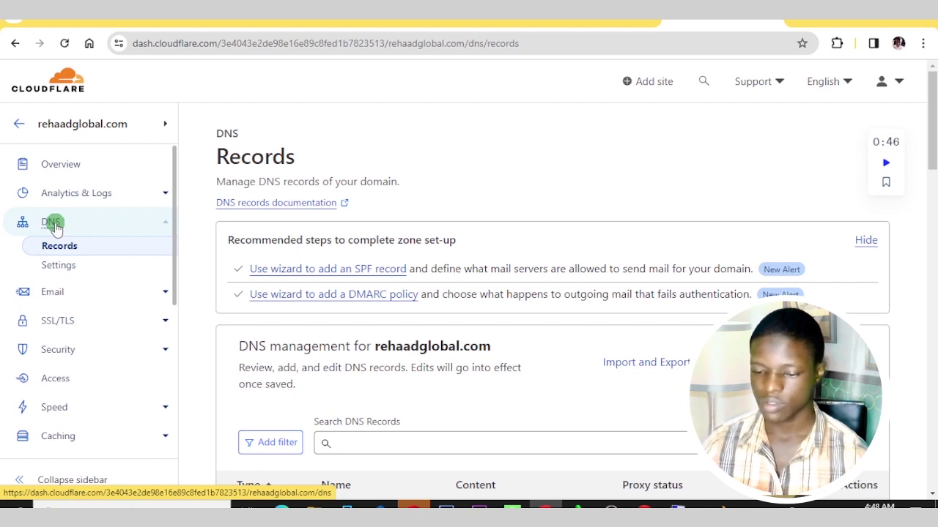
{"action": "scroll", "coordinate": [392, 269], "scroll_direction": "down", "scroll_amount": 1}
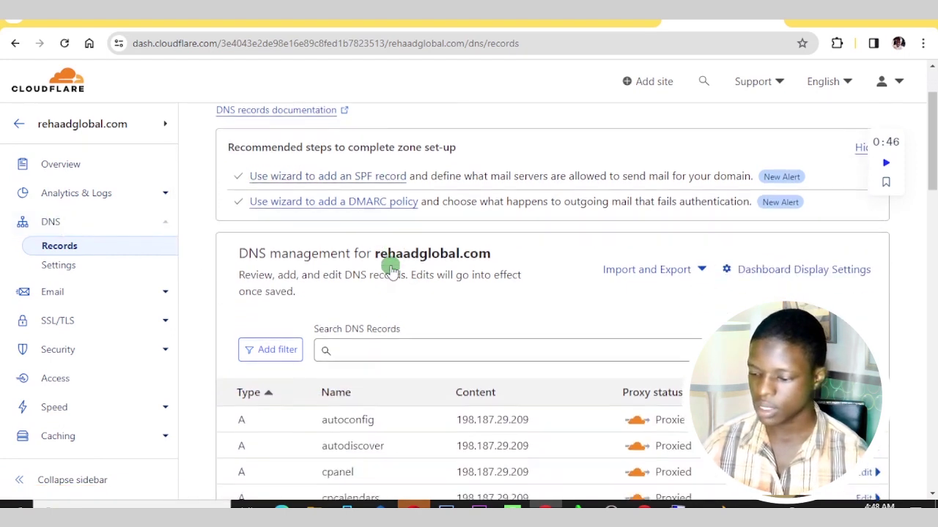
{"action": "scroll", "coordinate": [392, 270], "scroll_direction": "down", "scroll_amount": 1}
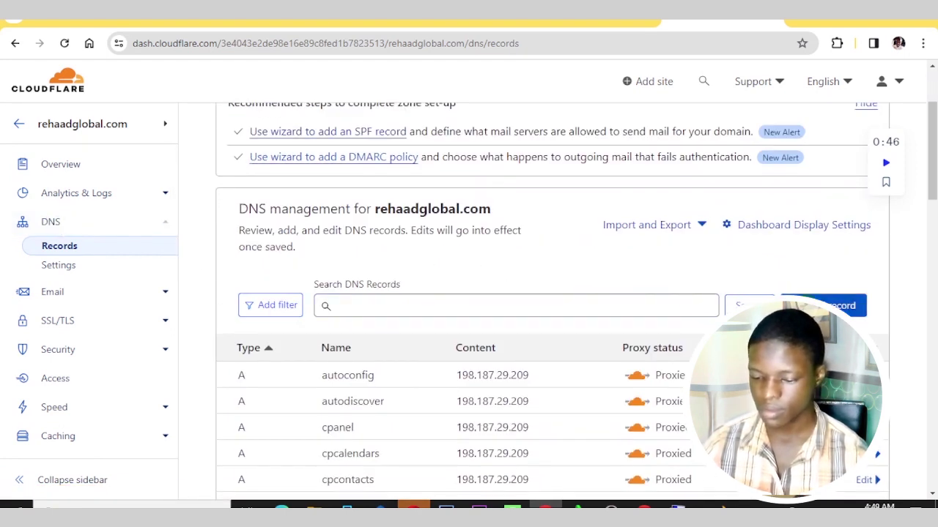
{"action": "left_click", "coordinate": [843, 306]}
{"action": "scroll", "coordinate": [660, 236], "scroll_direction": "down", "scroll_amount": 1}
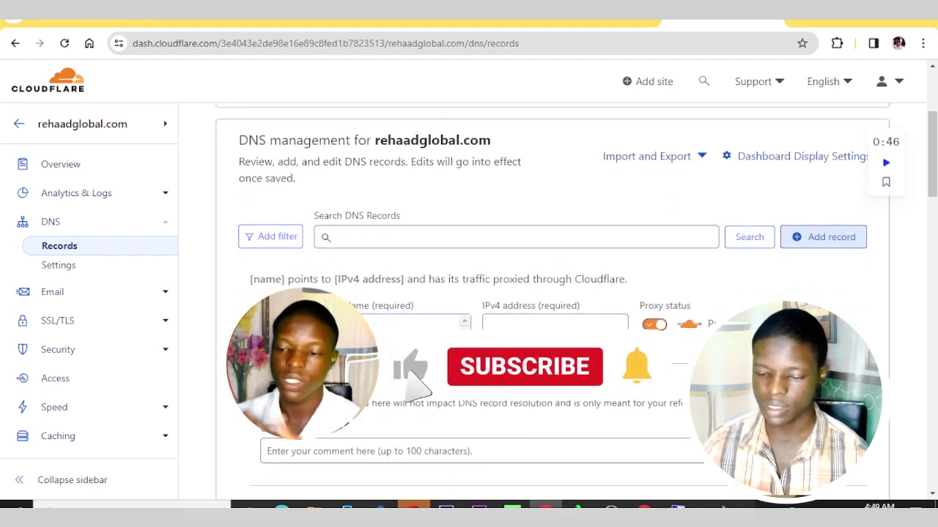
Step: Set the new DNS record's type to TXT
{"action": "left_click", "coordinate": [293, 322]}
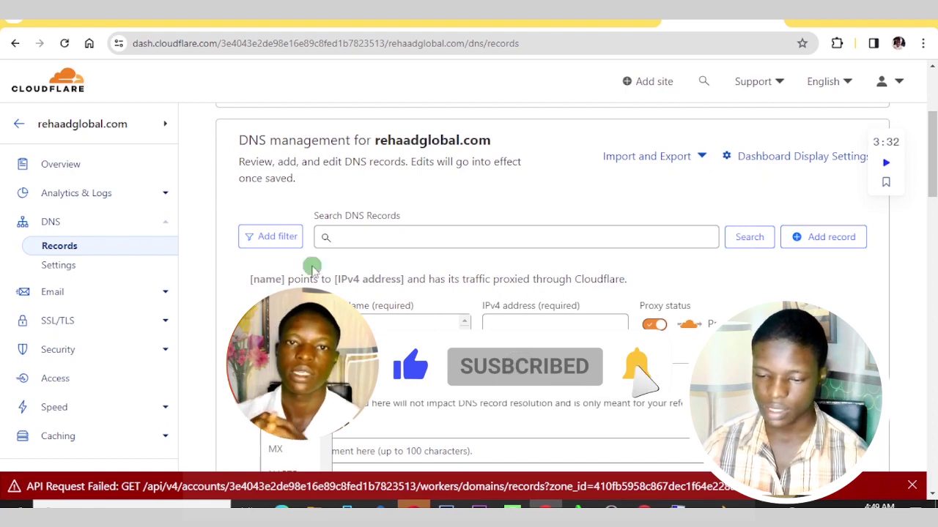
{"action": "scroll", "coordinate": [313, 269], "scroll_direction": "down", "scroll_amount": 3}
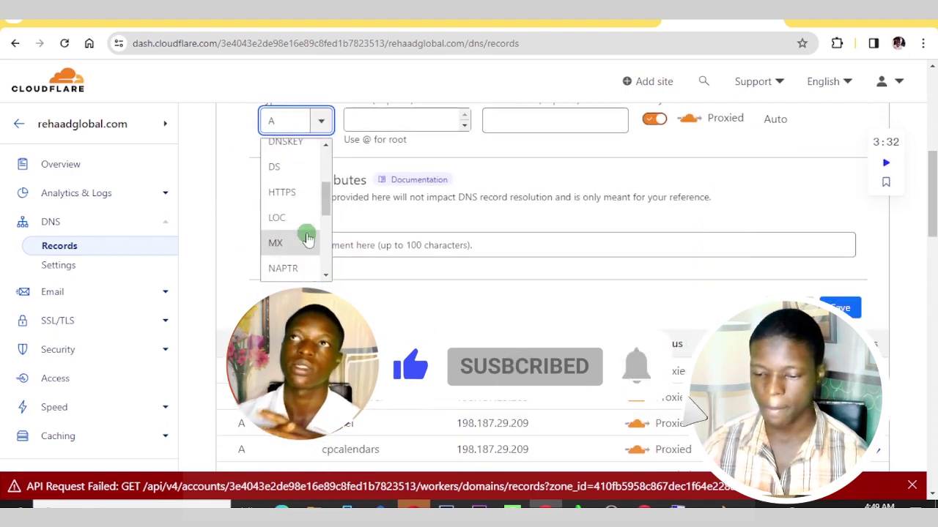
{"action": "scroll", "coordinate": [308, 227], "scroll_direction": "down", "scroll_amount": 1}
{"action": "scroll", "coordinate": [308, 233], "scroll_direction": "down", "scroll_amount": 3}
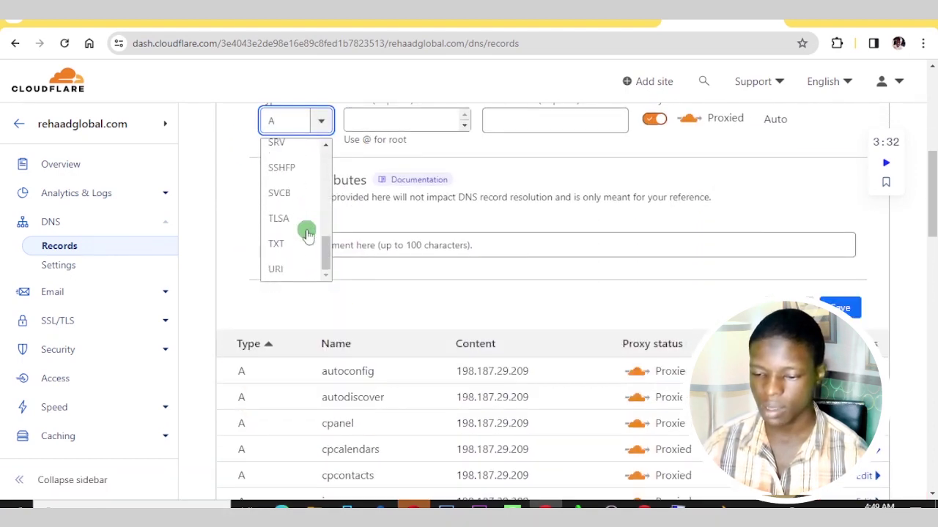
{"action": "left_click", "coordinate": [278, 241]}
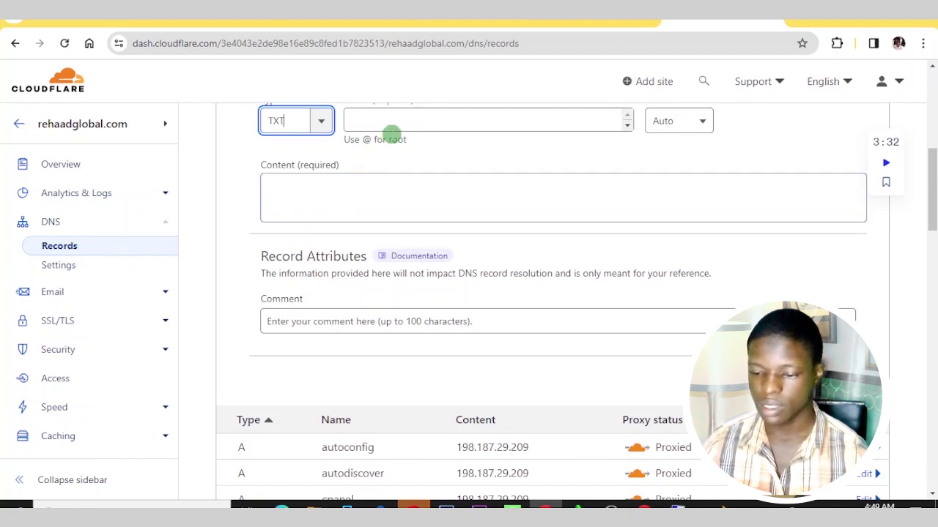
Step: Name the new TXT record DomainVerification
{"action": "scroll", "coordinate": [392, 135], "scroll_direction": "up", "scroll_amount": 1}
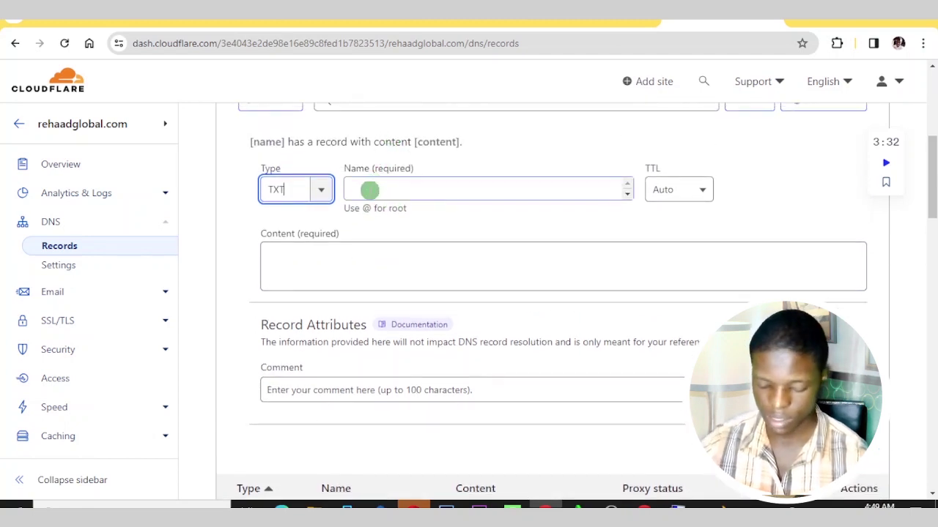
{"action": "left_click", "coordinate": [366, 194]}
{"action": "type", "text": "D"}
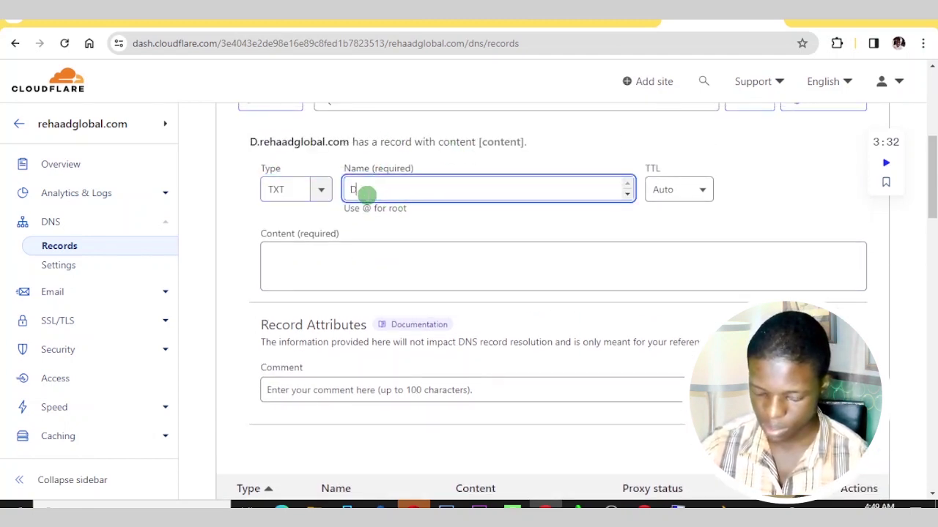
{"action": "type", "text": "omai"}
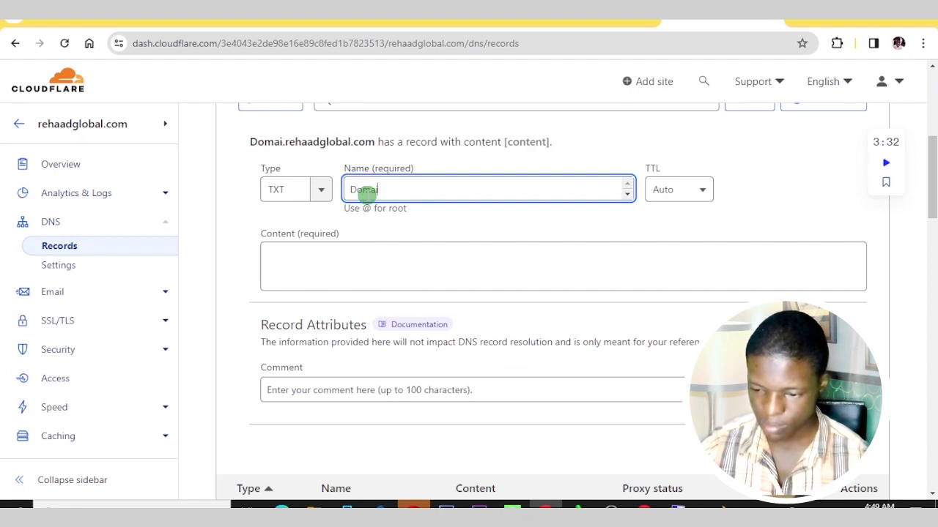
{"action": "type", "text": "nVe"}
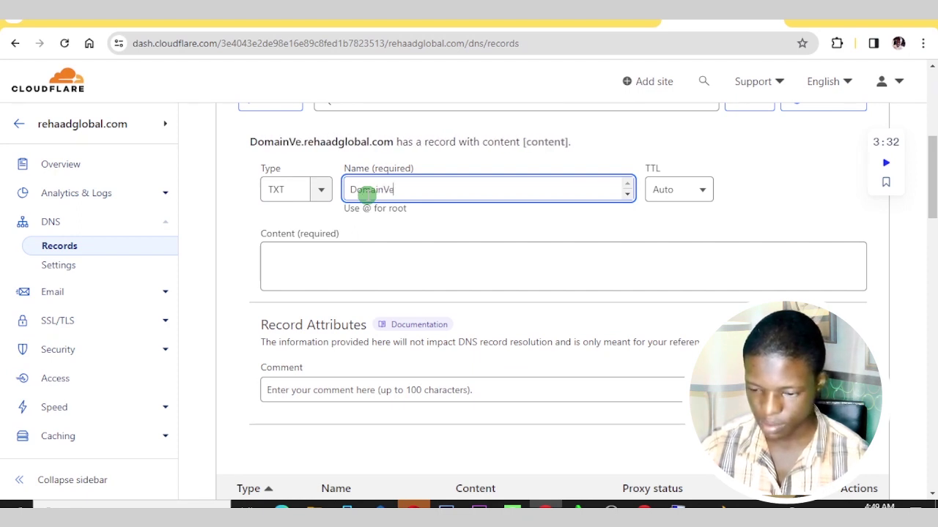
{"action": "type", "text": "rifi"}
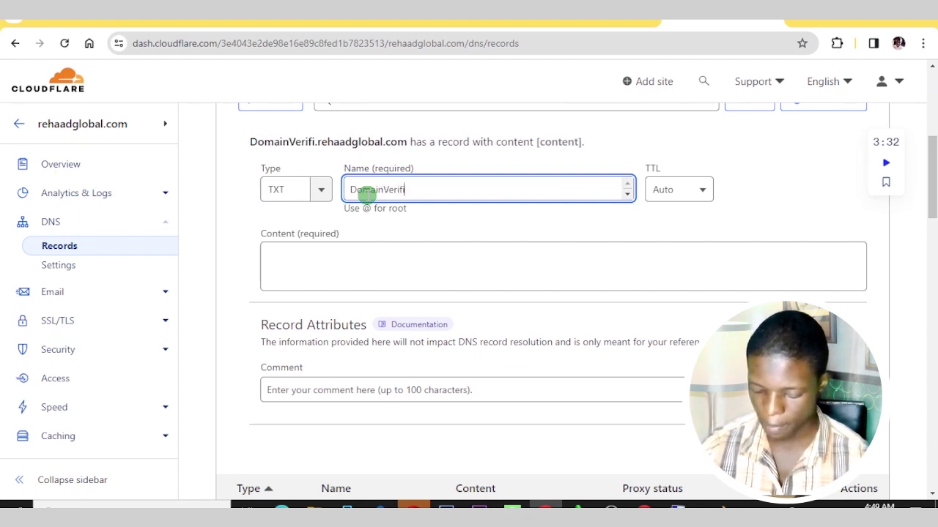
{"action": "type", "text": "cation"}
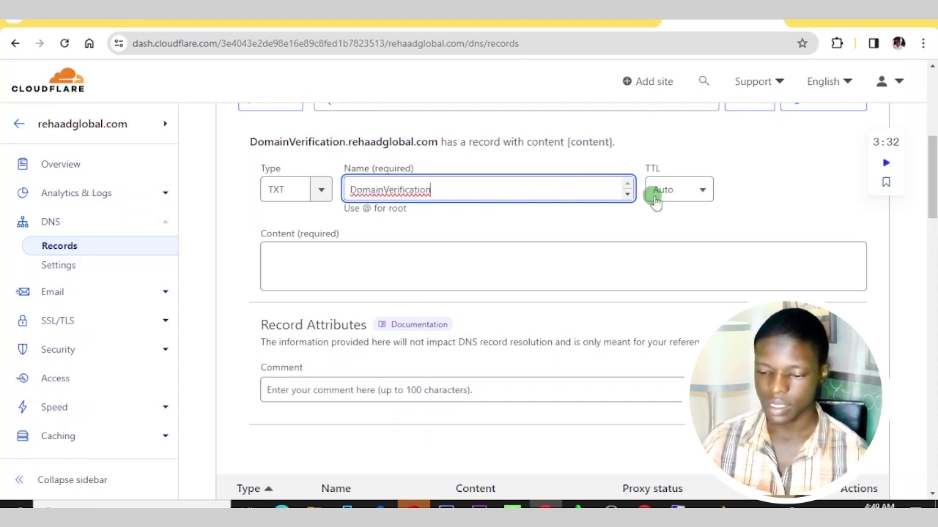
Step: Copy the google-site-verification token from Google Search Console and paste it as the TXT record's content in Cloudflare
{"action": "left_click", "coordinate": [420, 254]}
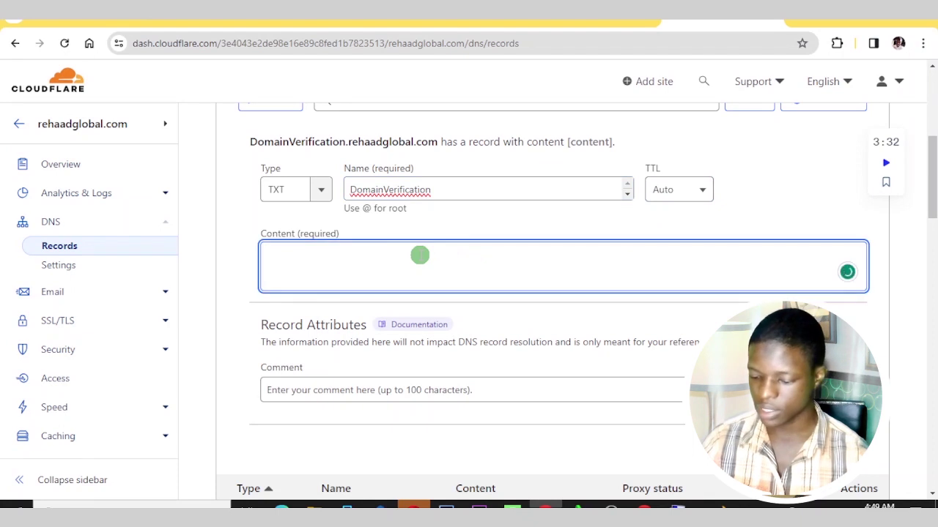
{"action": "left_click", "coordinate": [644, 513]}
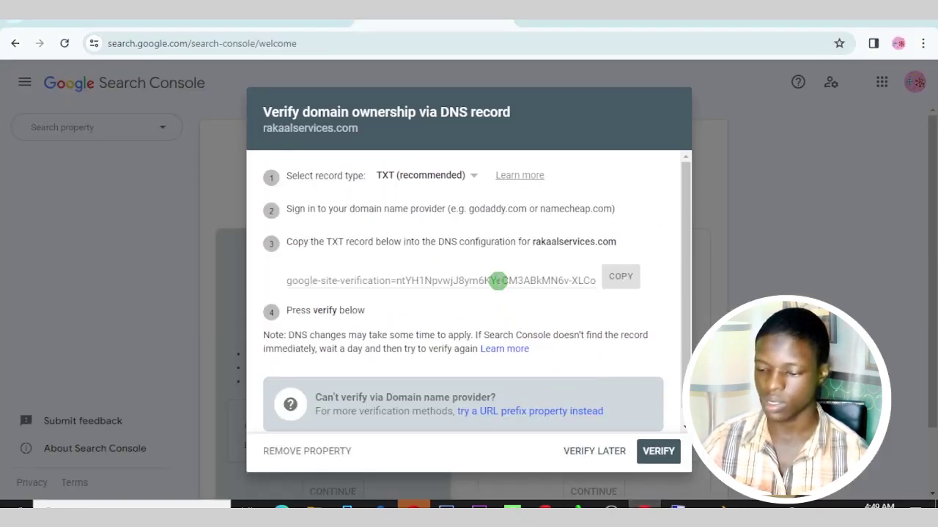
{"action": "left_click", "coordinate": [615, 279]}
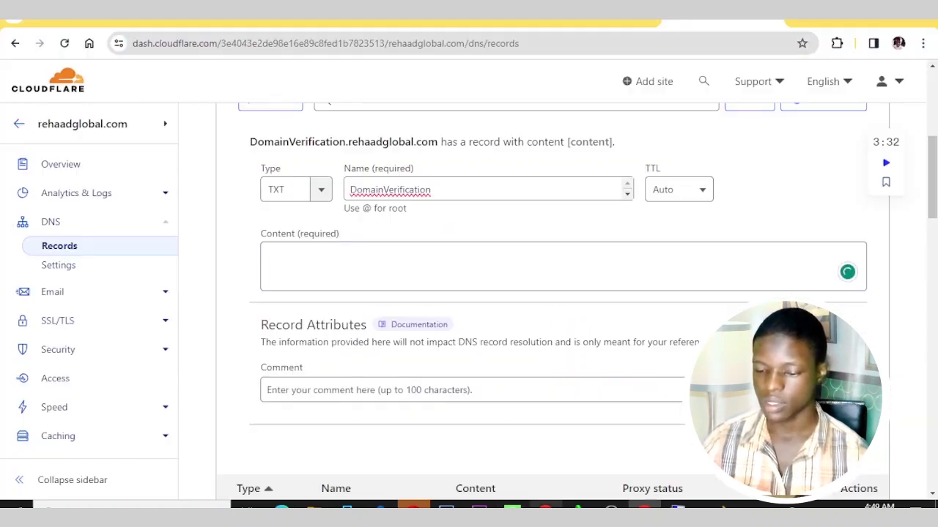
{"action": "left_click", "coordinate": [546, 508]}
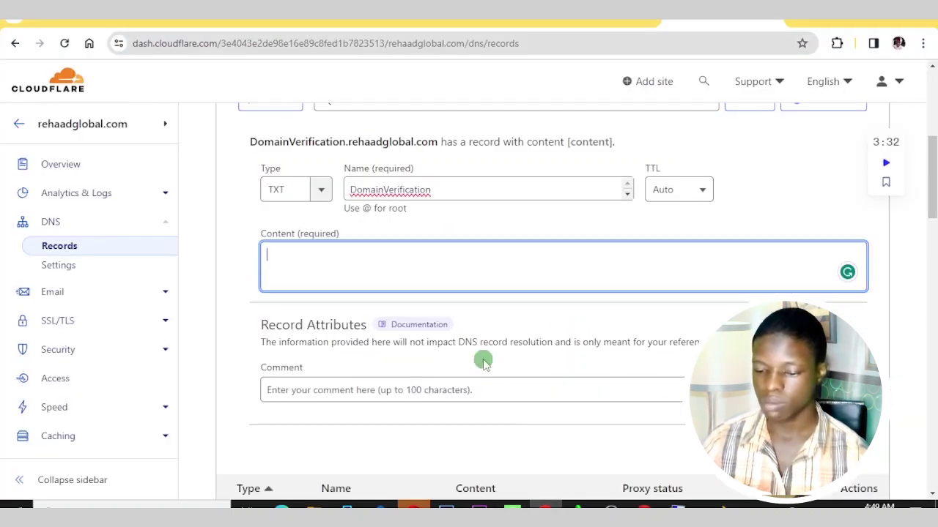
{"action": "right_click", "coordinate": [362, 268]}
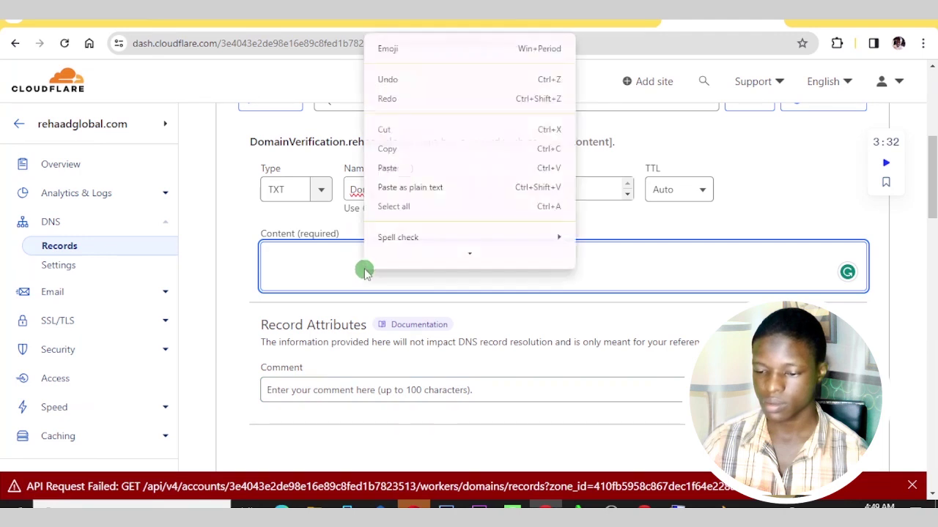
{"action": "left_click", "coordinate": [386, 167]}
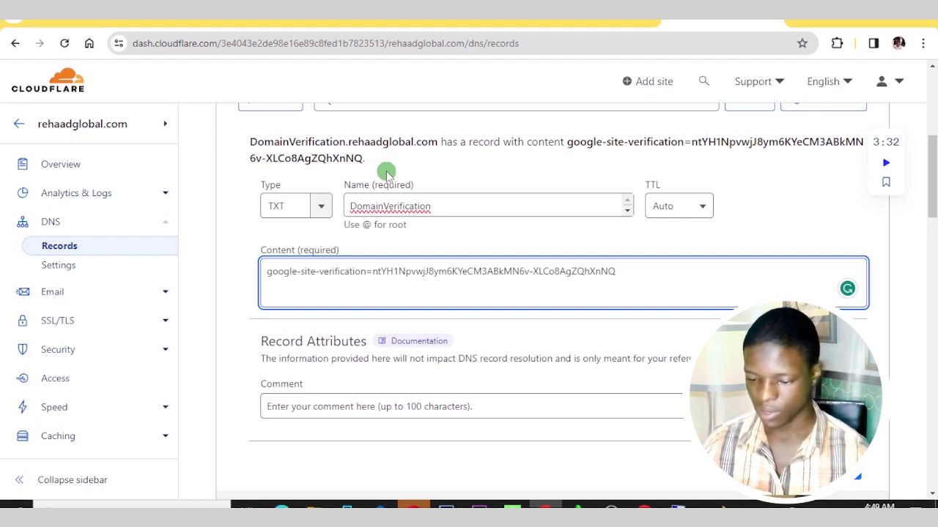
Step: Review the completed TXT record form, and check the remaining domain verification instructions in Google Search Console
{"action": "scroll", "coordinate": [504, 211], "scroll_direction": "down", "scroll_amount": 1}
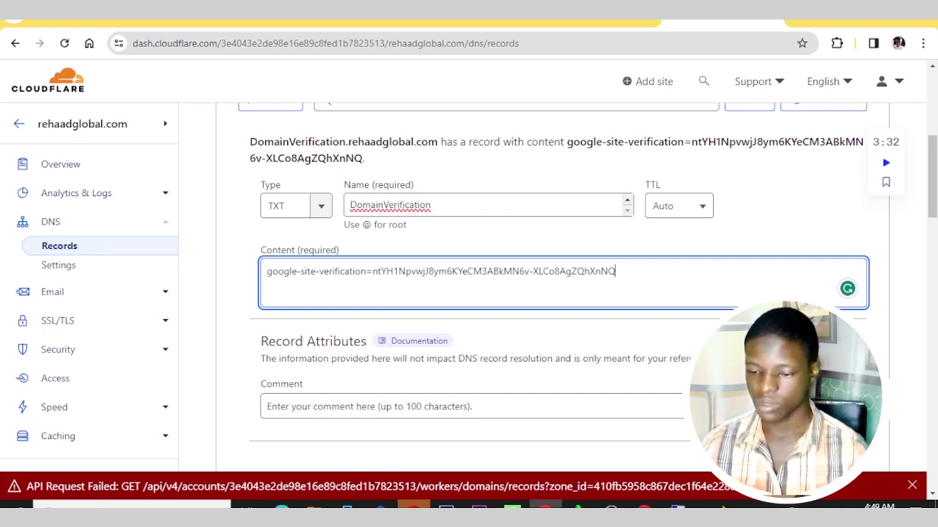
{"action": "scroll", "coordinate": [550, 293], "scroll_direction": "up", "scroll_amount": 5}
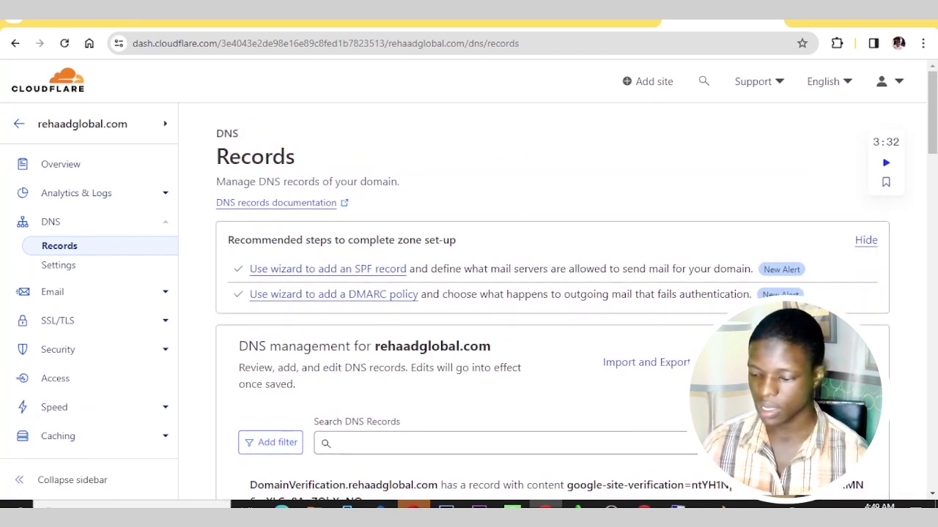
{"action": "scroll", "coordinate": [607, 210], "scroll_direction": "down", "scroll_amount": 10}
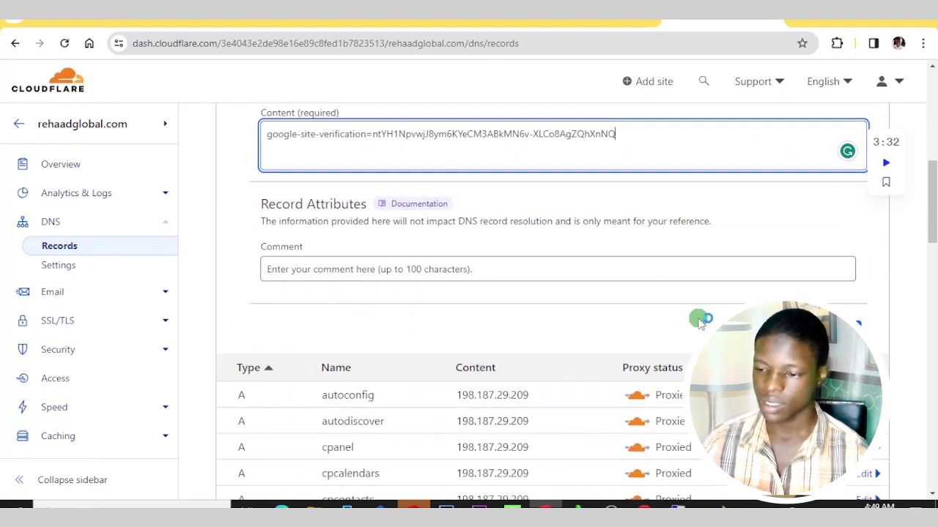
{"action": "scroll", "coordinate": [607, 210], "scroll_direction": "up", "scroll_amount": 10}
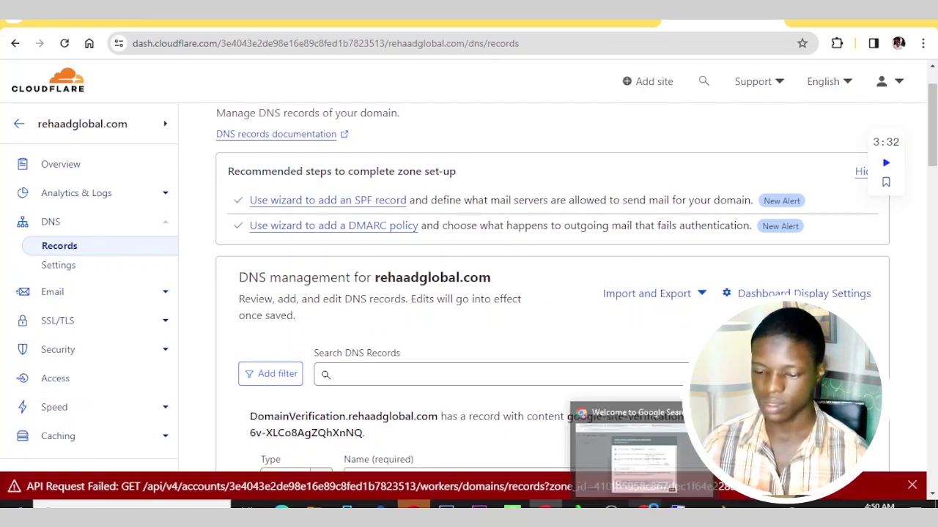
{"action": "left_click", "coordinate": [651, 511]}
{"action": "scroll", "coordinate": [457, 205], "scroll_direction": "down", "scroll_amount": 1}
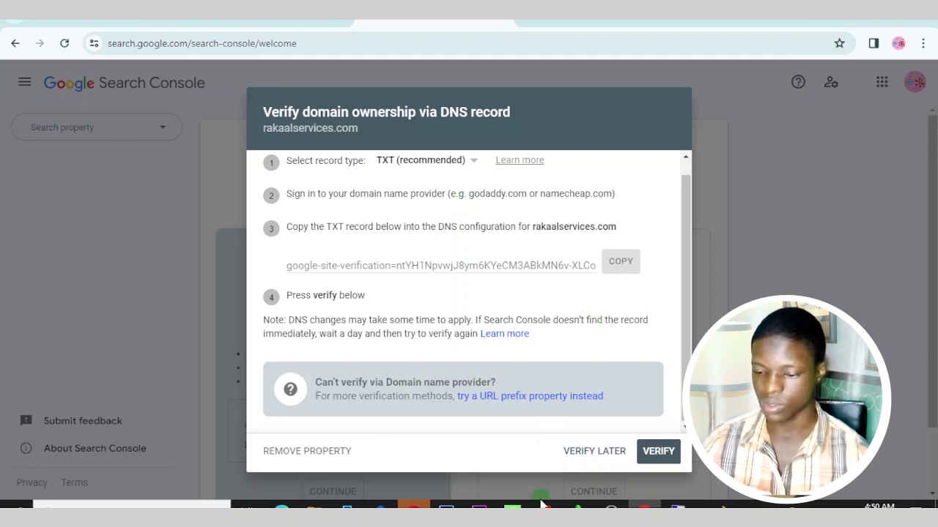
Step: Return to Cloudflare and try to save the new TXT record for rehaadglobal.com
{"action": "left_click", "coordinate": [546, 440]}
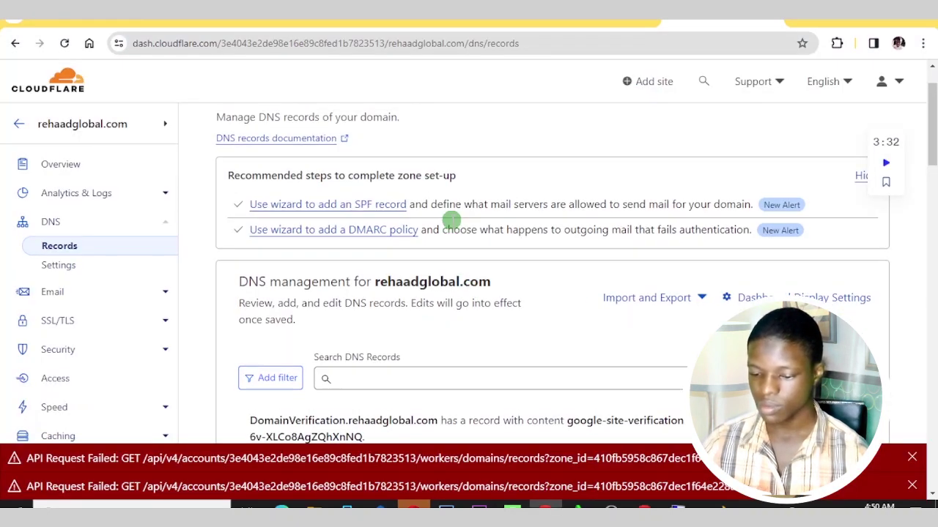
{"action": "scroll", "coordinate": [449, 217], "scroll_direction": "down", "scroll_amount": 5}
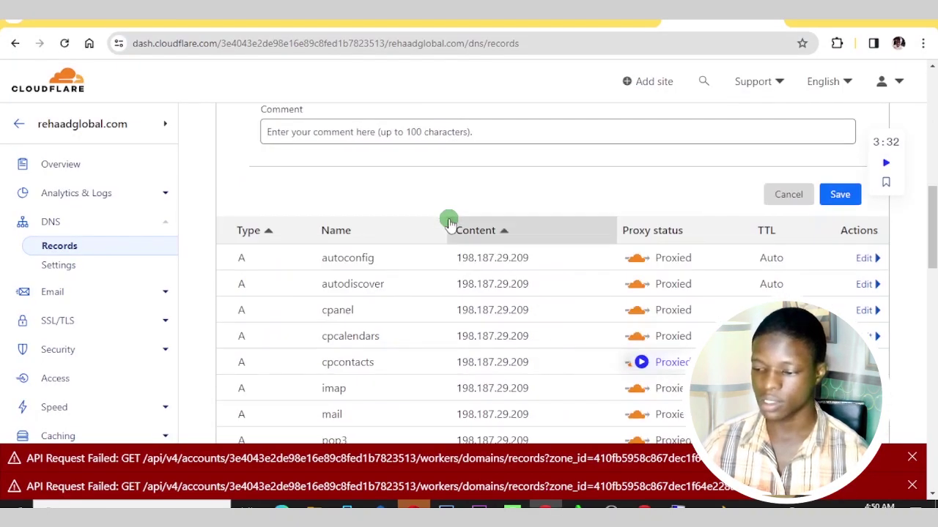
{"action": "left_click", "coordinate": [838, 200]}
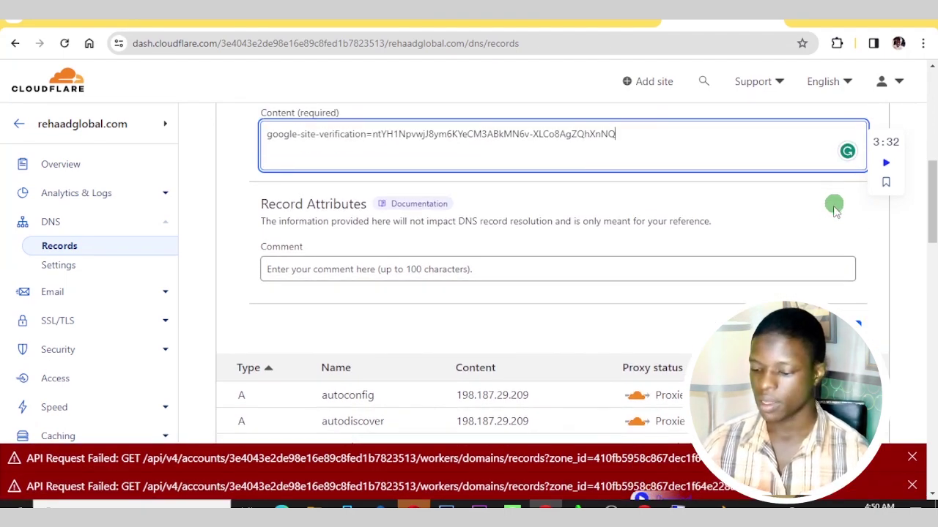
{"action": "scroll", "coordinate": [797, 282], "scroll_direction": "down", "scroll_amount": 2}
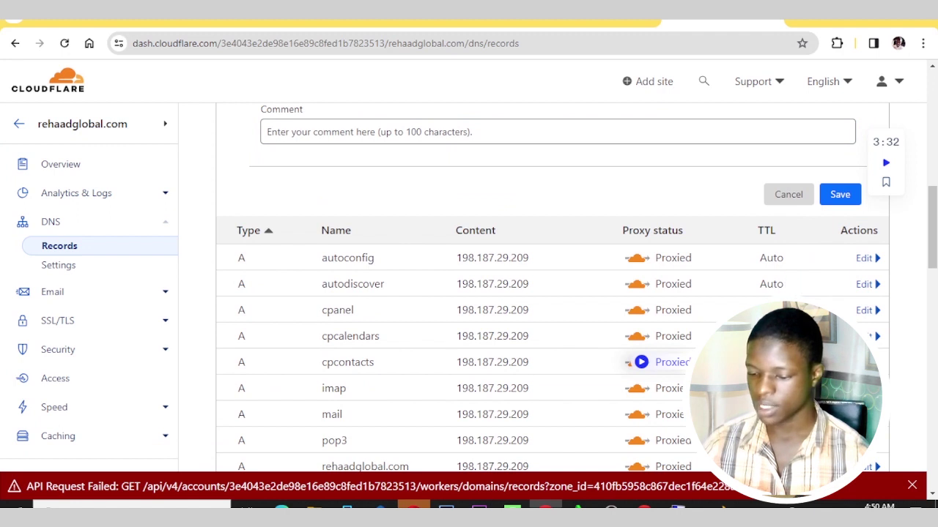
Step: Switch to Google Search Console, try to verify ownership of rakaalservices.com, and dismiss the result dialog
{"action": "left_click", "coordinate": [644, 510]}
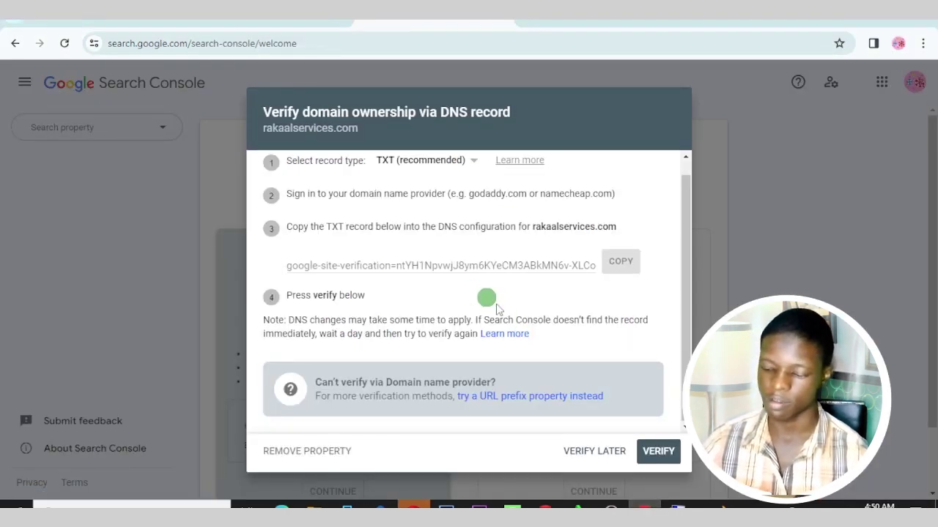
{"action": "left_click", "coordinate": [654, 451]}
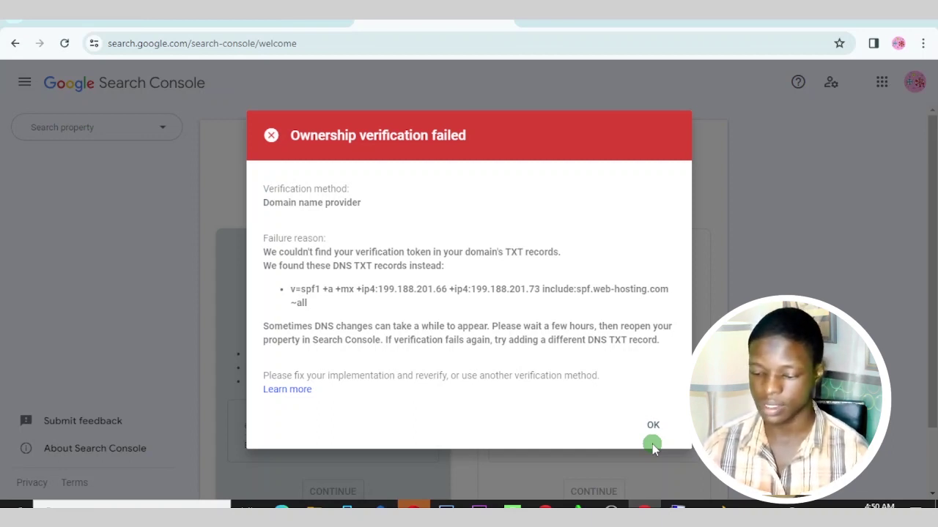
{"action": "left_click", "coordinate": [651, 427]}
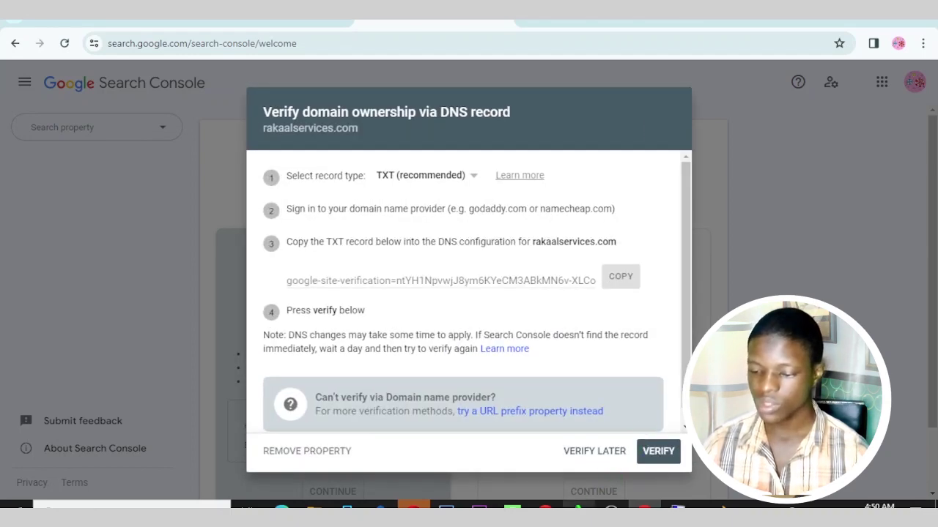
Step: Go back through Cloudflare to Namecheap and review the host records and DNSSEC sections of fastknowers.com's Advanced DNS page
{"action": "left_click", "coordinate": [545, 510]}
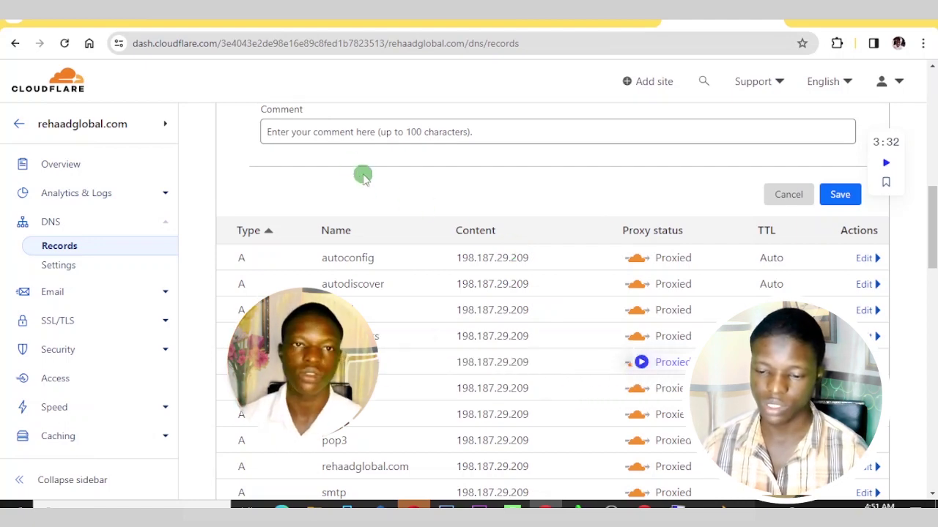
{"action": "key", "text": "ctrl+Tab"}
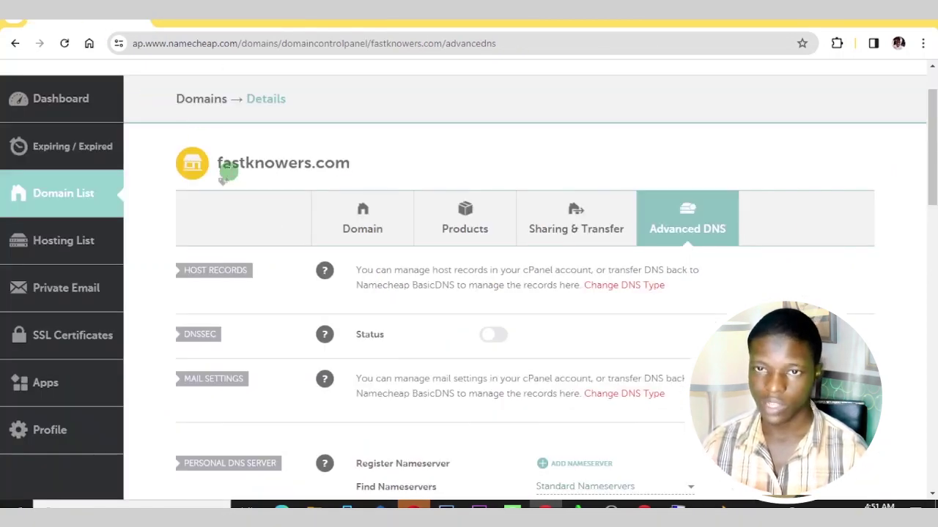
{"action": "scroll", "coordinate": [229, 169], "scroll_direction": "up", "scroll_amount": 1}
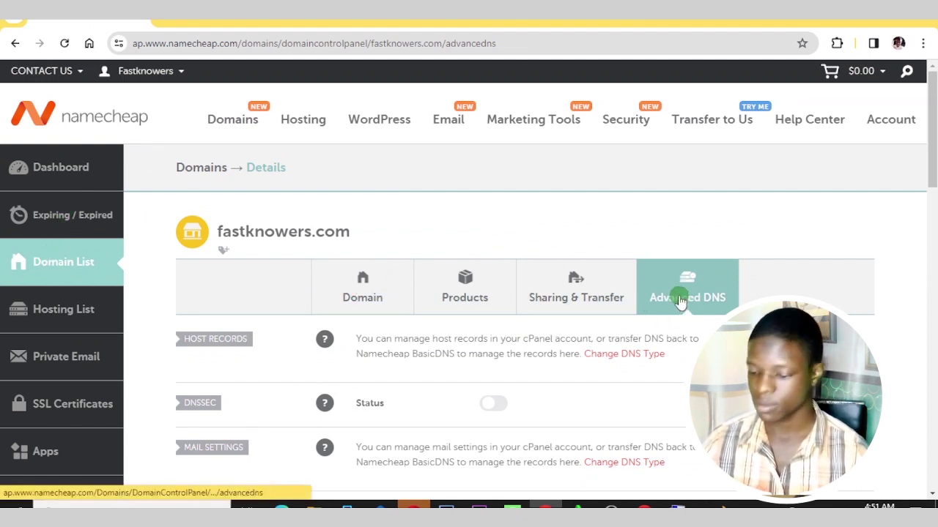
{"action": "scroll", "coordinate": [680, 300], "scroll_direction": "down", "scroll_amount": 2}
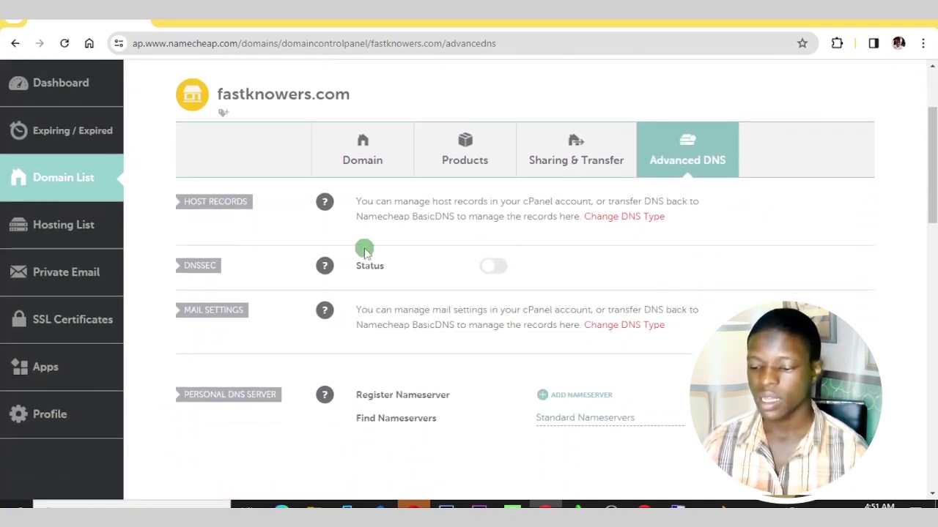
{"action": "mouse_move", "coordinate": [325, 264]}
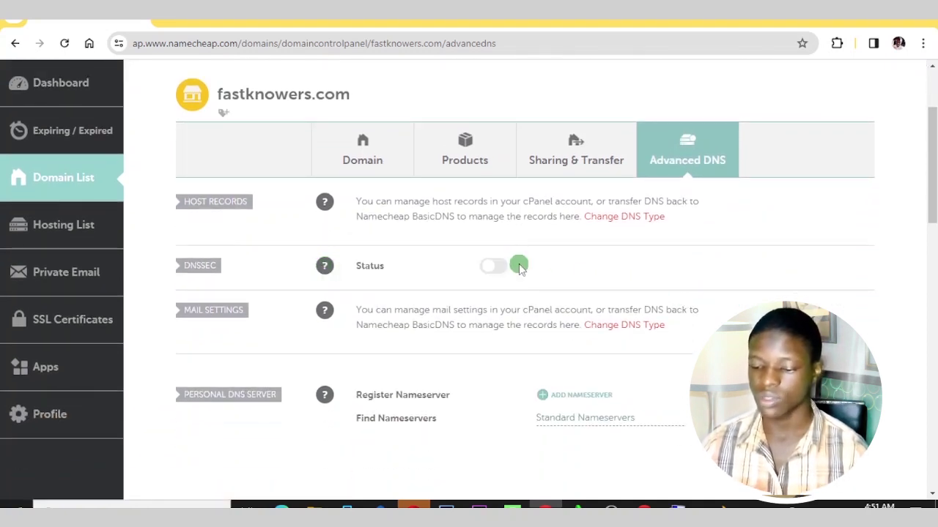
Step: Enable DNSSEC for fastknowers.com and look over the algorithm and digest type options of the DS record
{"action": "left_click", "coordinate": [496, 266]}
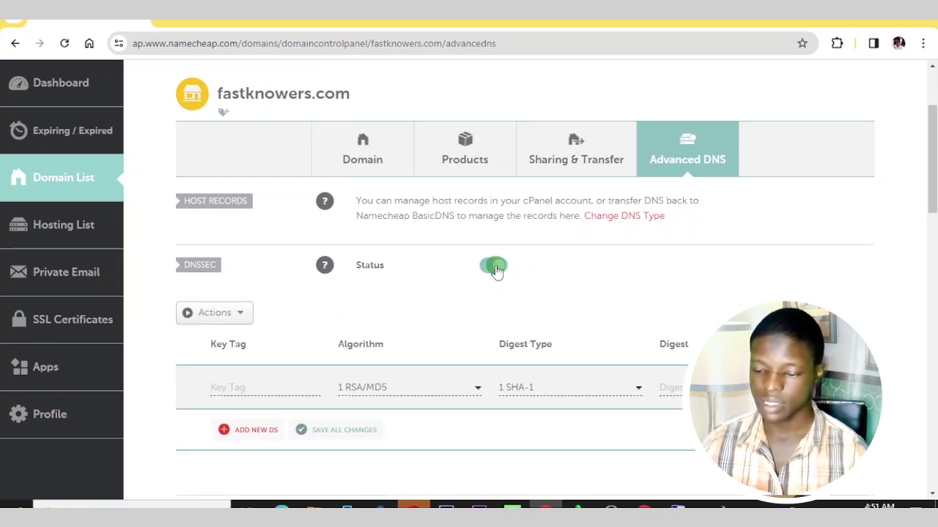
{"action": "scroll", "coordinate": [497, 269], "scroll_direction": "down", "scroll_amount": 2}
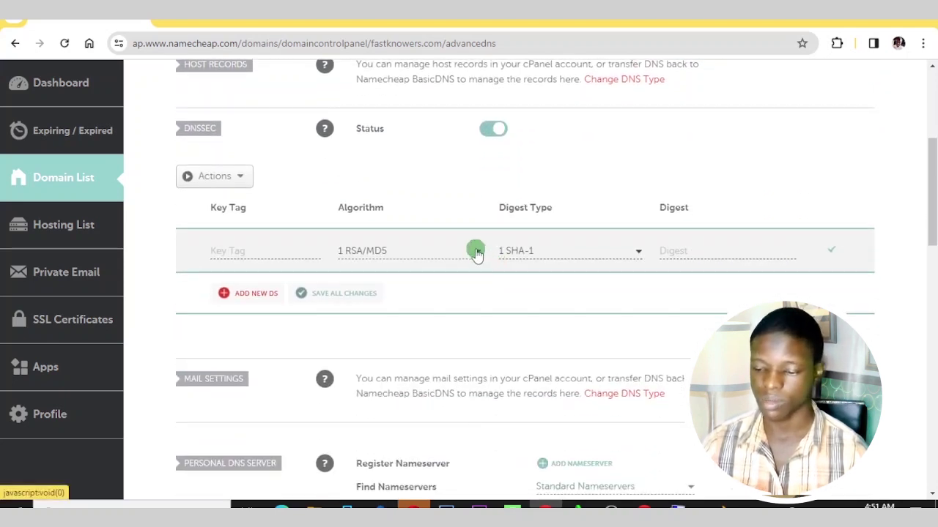
{"action": "left_click", "coordinate": [476, 253]}
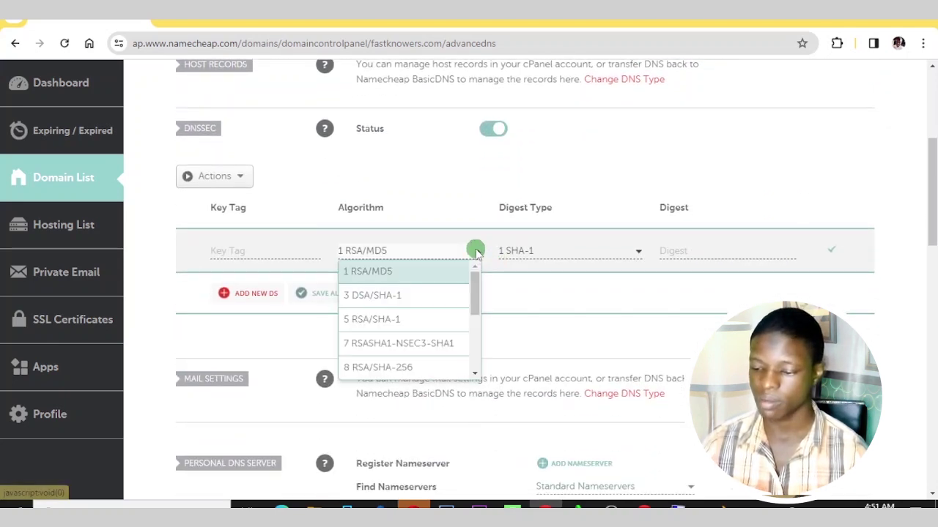
{"action": "left_click", "coordinate": [631, 249]}
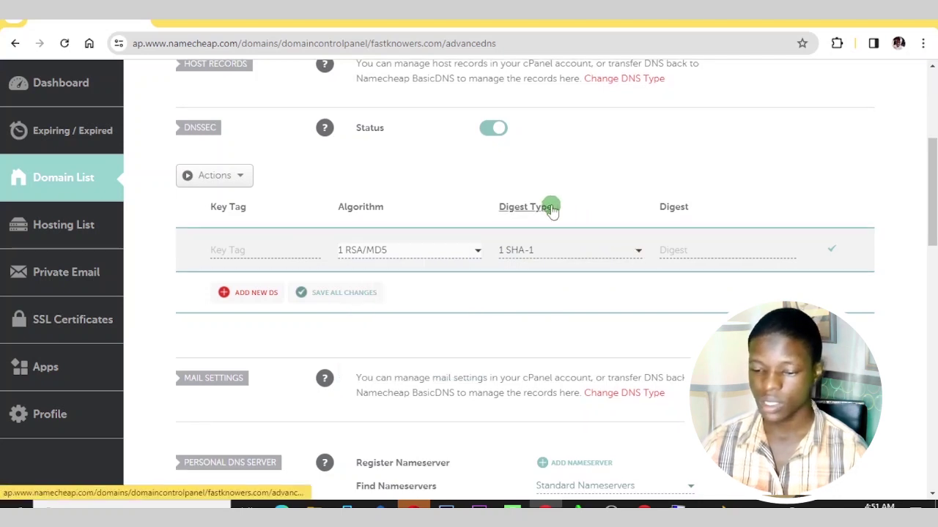
{"action": "scroll", "coordinate": [552, 209], "scroll_direction": "down", "scroll_amount": 2}
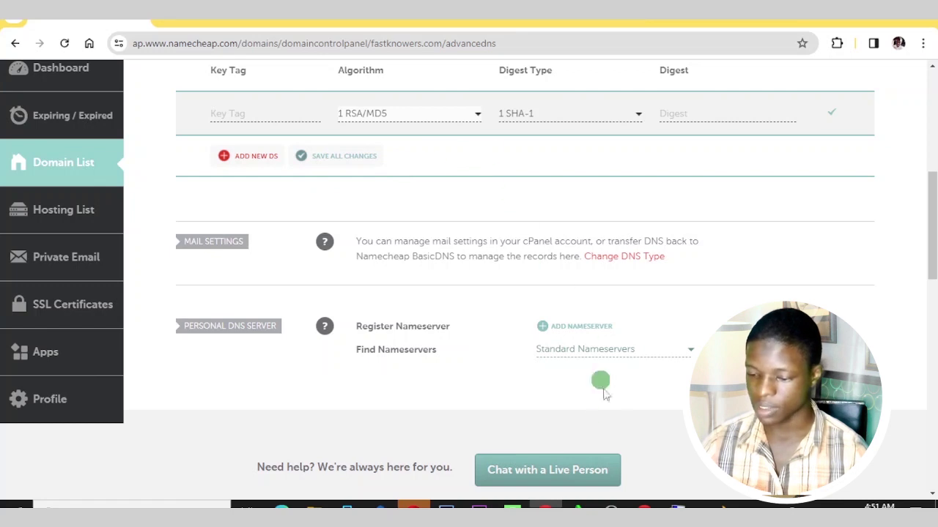
Step: Copy the TXT verification record for rakaalservices.com from Google Search Console and return to Namecheap
{"action": "left_click", "coordinate": [645, 510]}
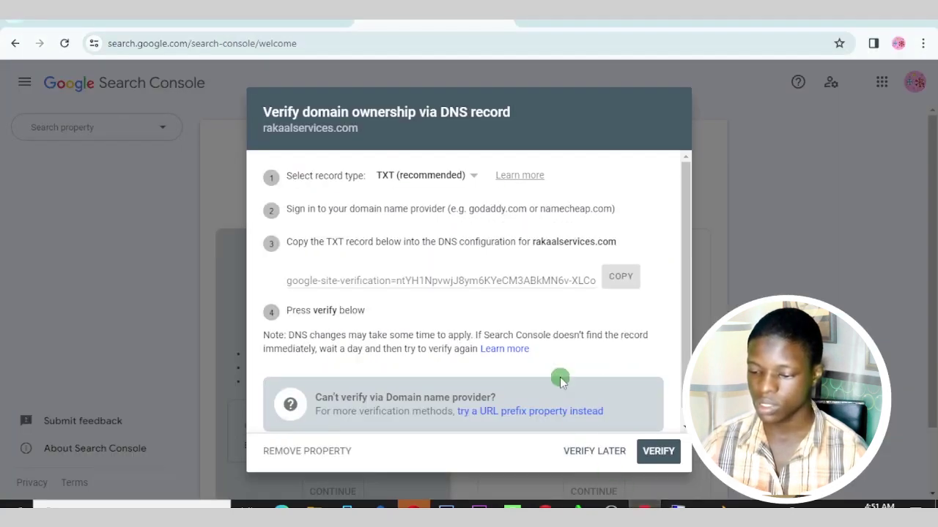
{"action": "left_click", "coordinate": [621, 277]}
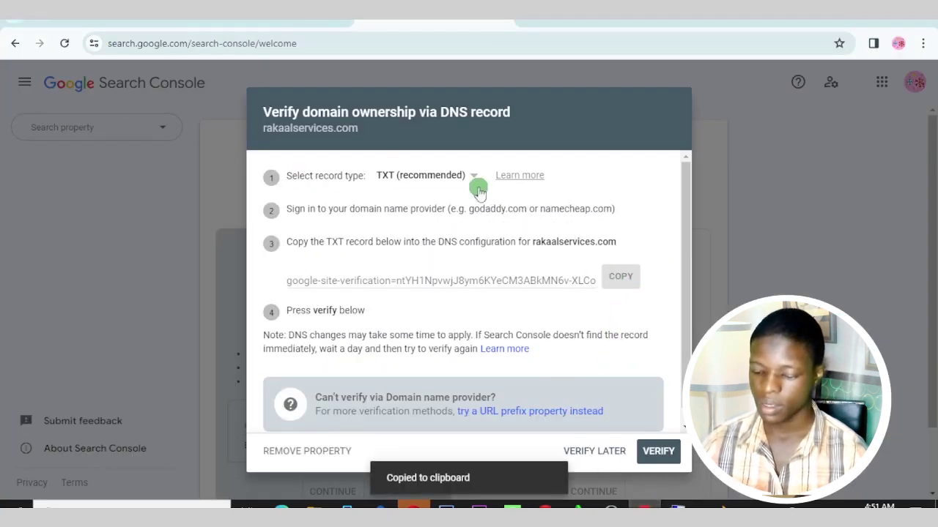
{"action": "left_click", "coordinate": [545, 510]}
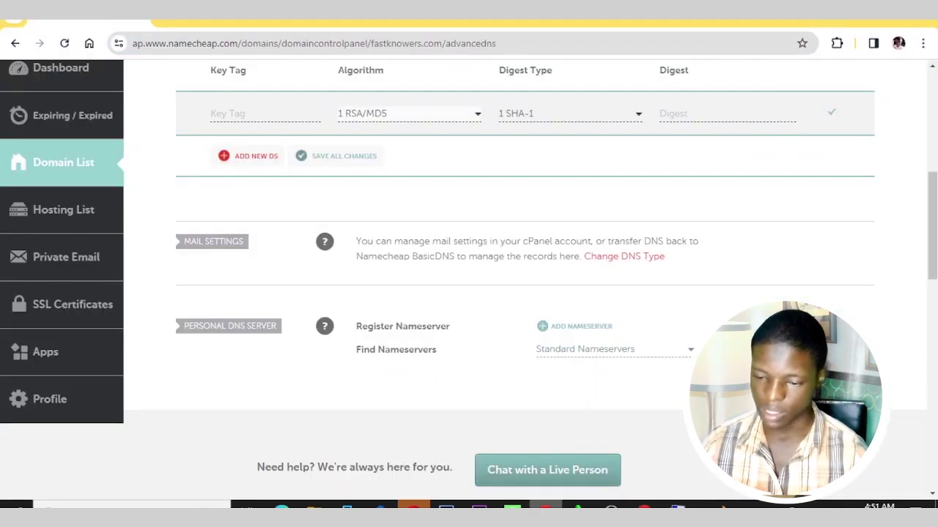
Step: Look through the DNSSEC, mail settings, personal DNS server and host records sections of fastknowers.com's Advanced DNS page
{"action": "scroll", "coordinate": [330, 274], "scroll_direction": "up", "scroll_amount": 1}
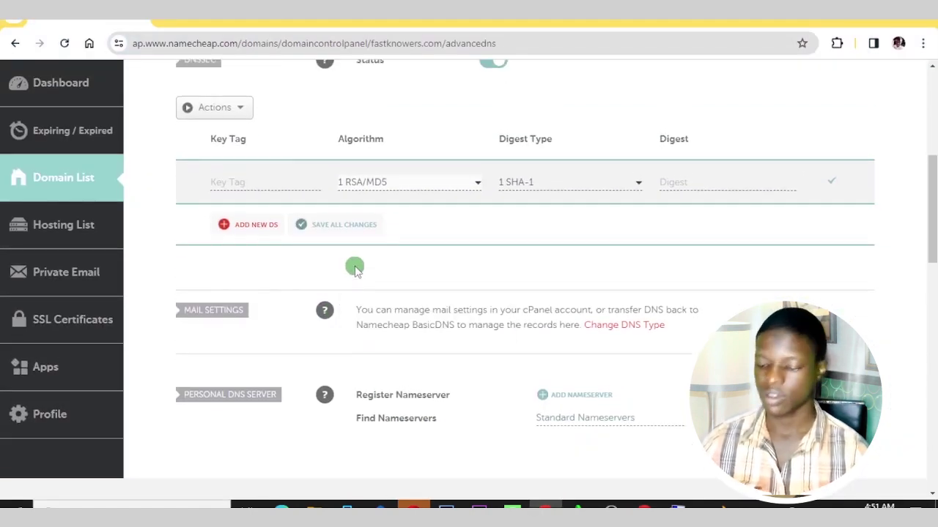
{"action": "scroll", "coordinate": [354, 268], "scroll_direction": "down", "scroll_amount": 3}
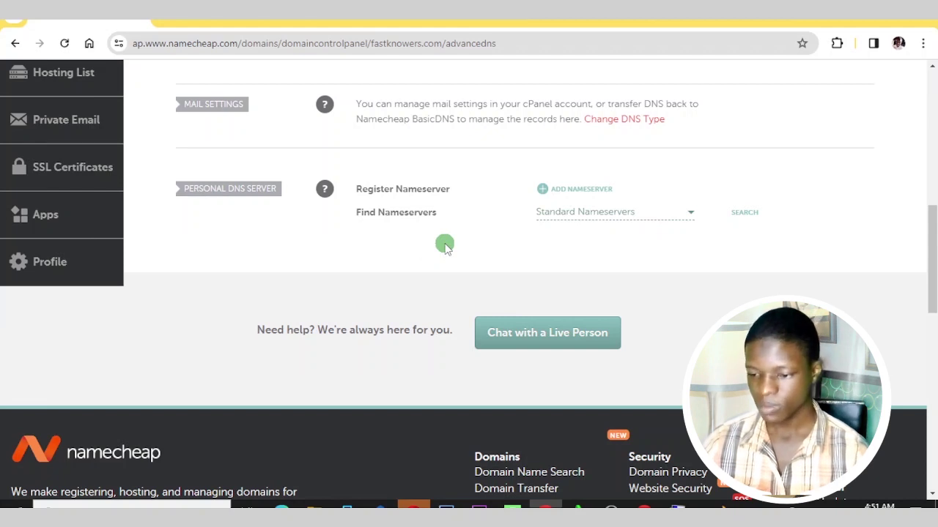
{"action": "scroll", "coordinate": [445, 245], "scroll_direction": "up", "scroll_amount": 2}
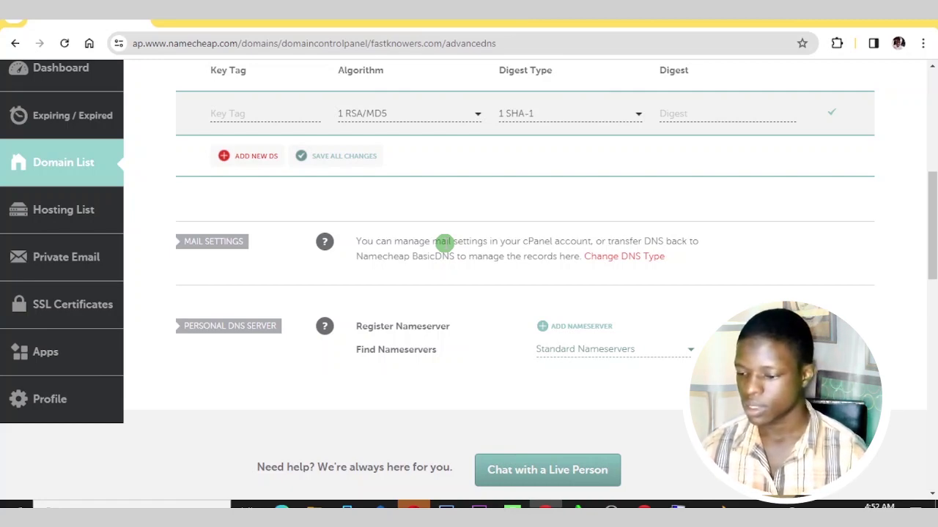
{"action": "scroll", "coordinate": [510, 258], "scroll_direction": "up", "scroll_amount": 3}
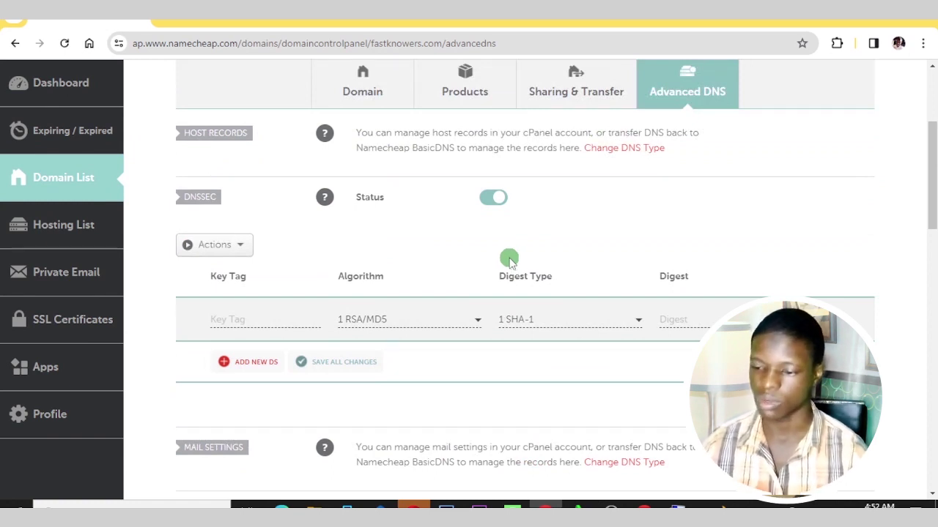
{"action": "scroll", "coordinate": [511, 262], "scroll_direction": "up", "scroll_amount": 1}
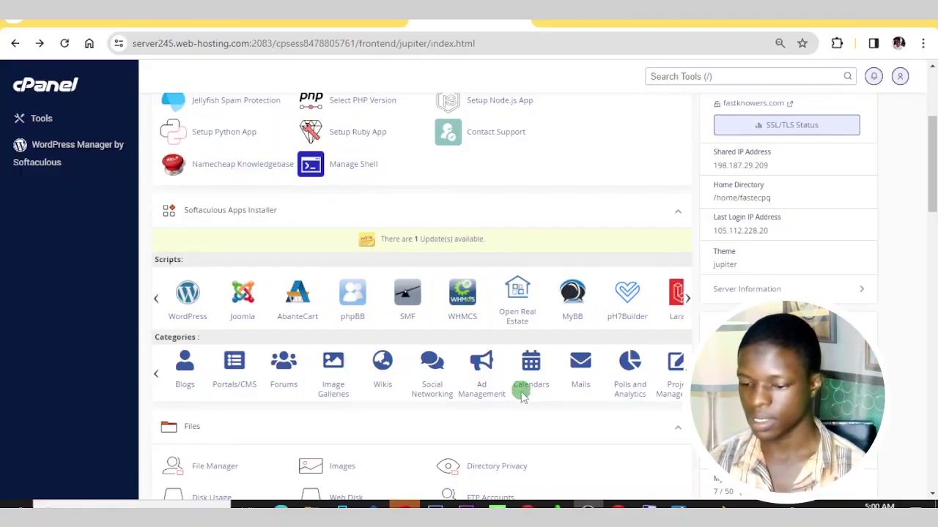
Step: Switch to cPanel, find the Zone Editor among the Domains tools and open it
{"action": "key", "text": "slash"}
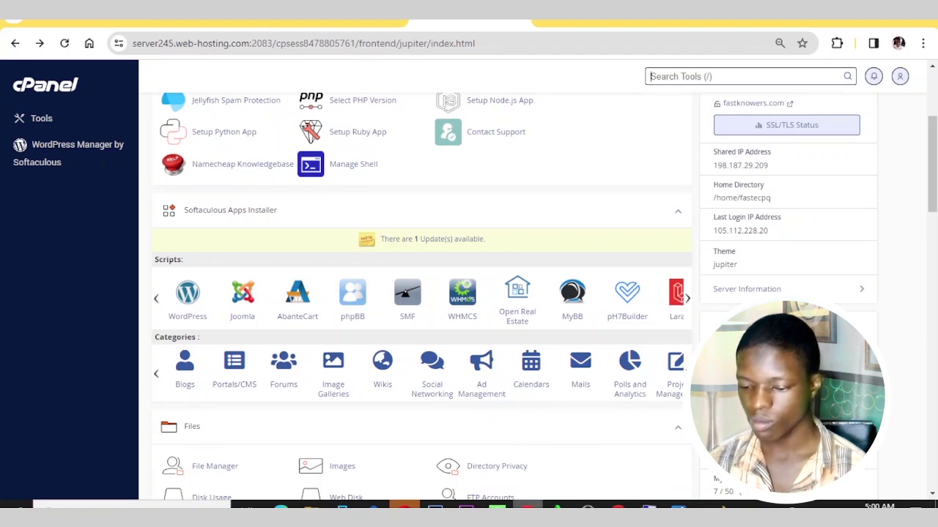
{"action": "scroll", "coordinate": [488, 280], "scroll_direction": "up", "scroll_amount": 3}
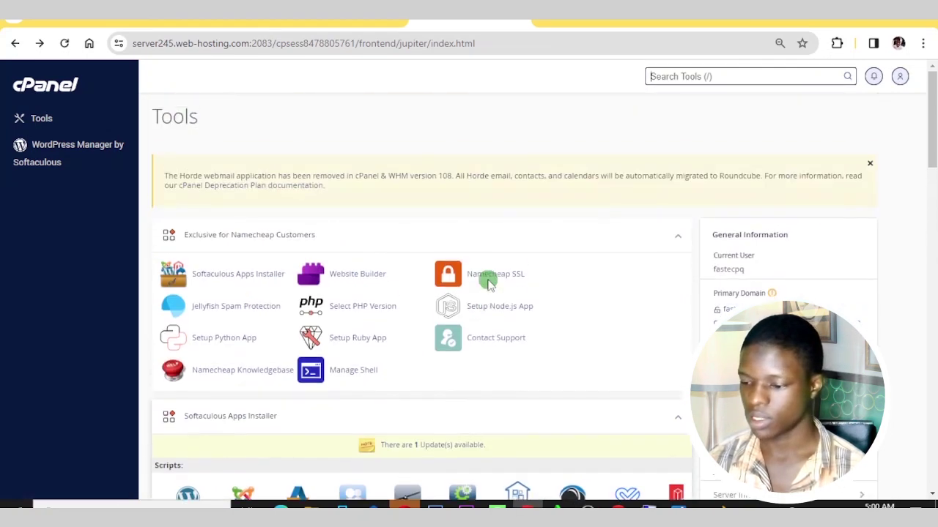
{"action": "scroll", "coordinate": [487, 280], "scroll_direction": "down", "scroll_amount": 8}
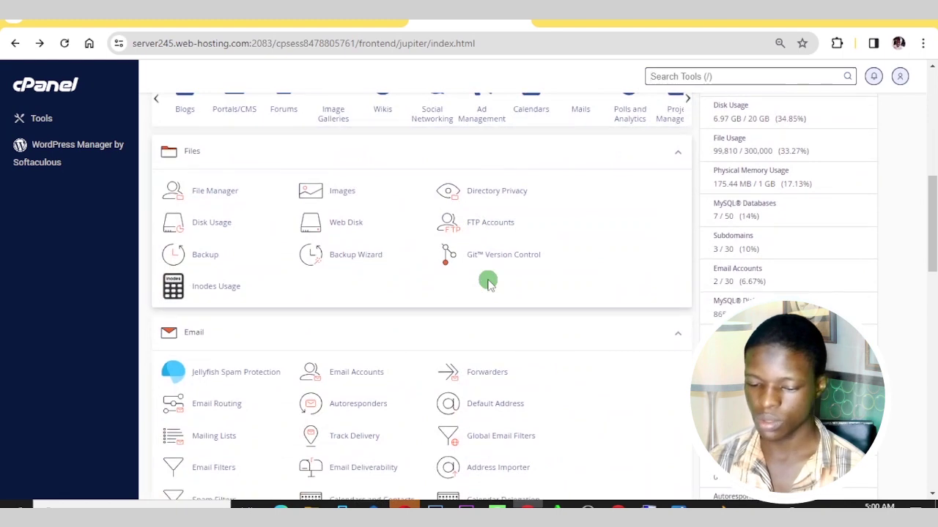
{"action": "scroll", "coordinate": [488, 280], "scroll_direction": "down", "scroll_amount": 4}
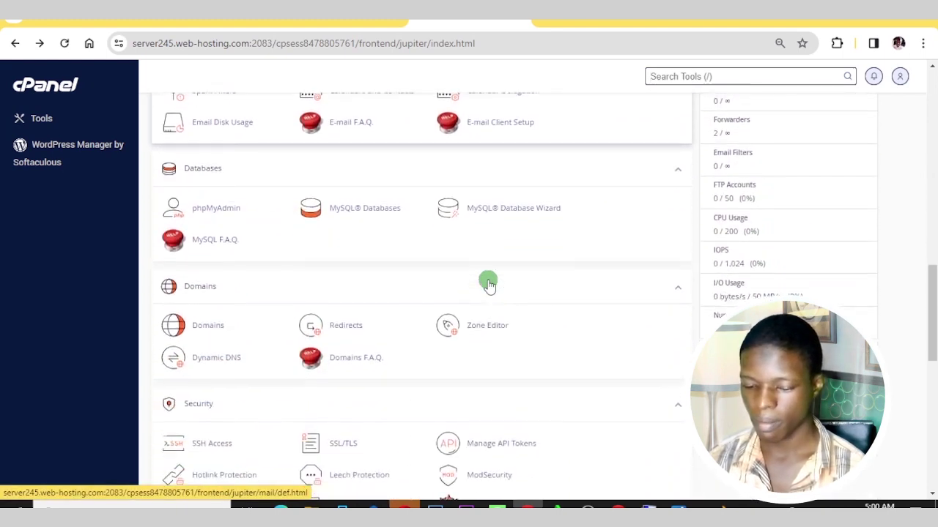
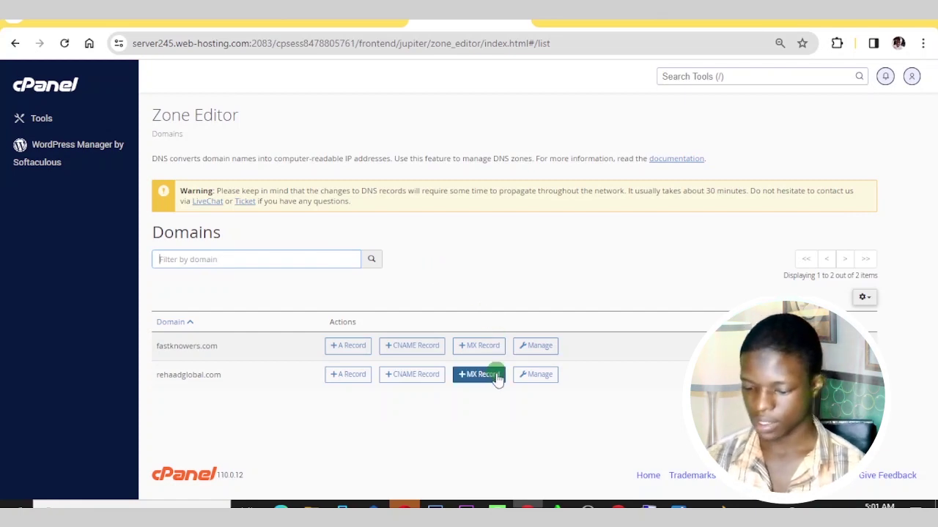
Step: Check the verification instructions in Search Console, return to cPanel and start a new zone record for rehaadglobal.com
{"action": "left_click", "coordinate": [618, 506]}
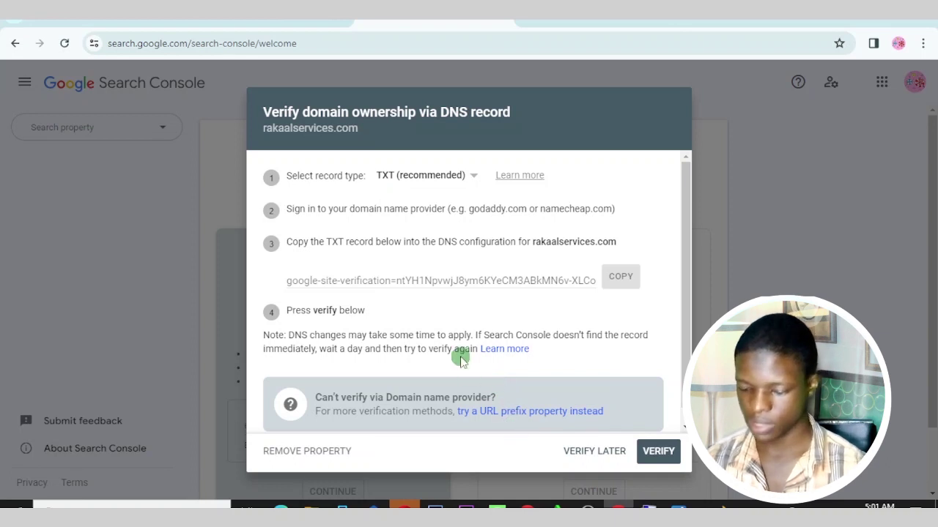
{"action": "left_click", "coordinate": [528, 506]}
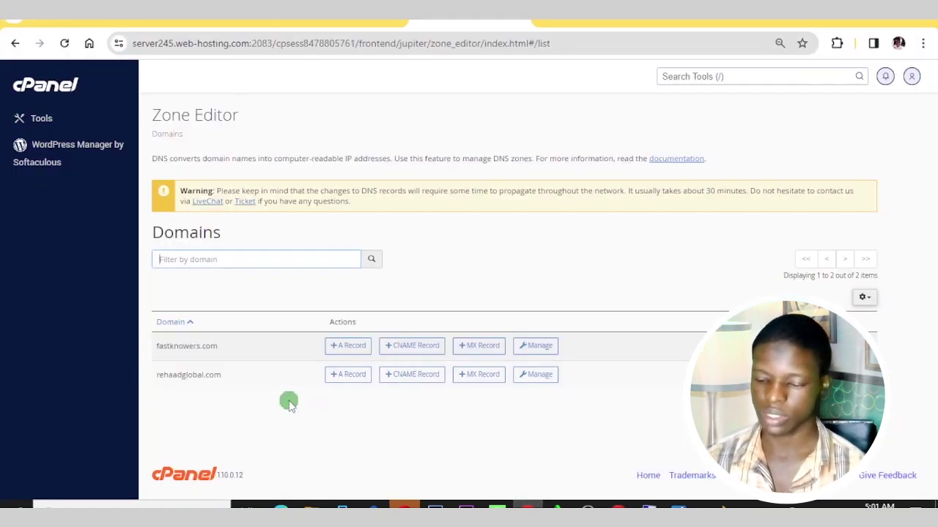
{"action": "left_click", "coordinate": [531, 379]}
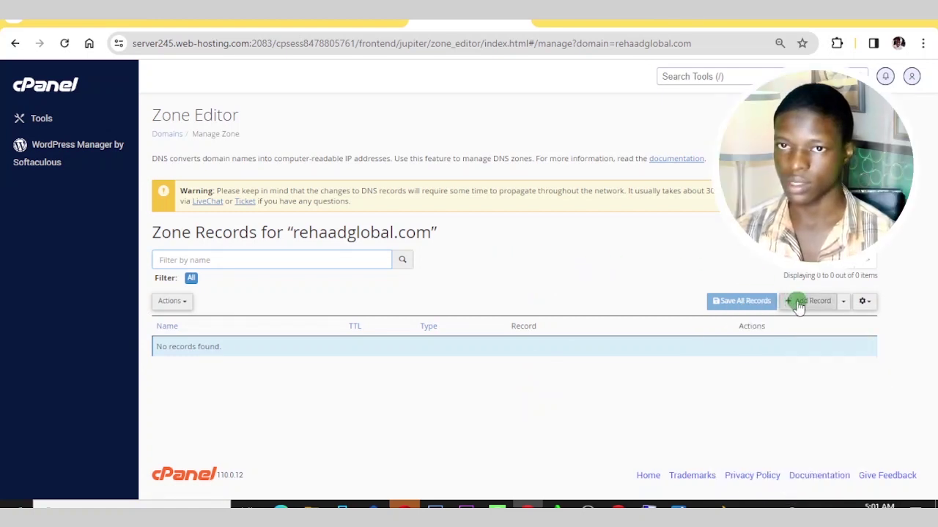
{"action": "left_click", "coordinate": [797, 304]}
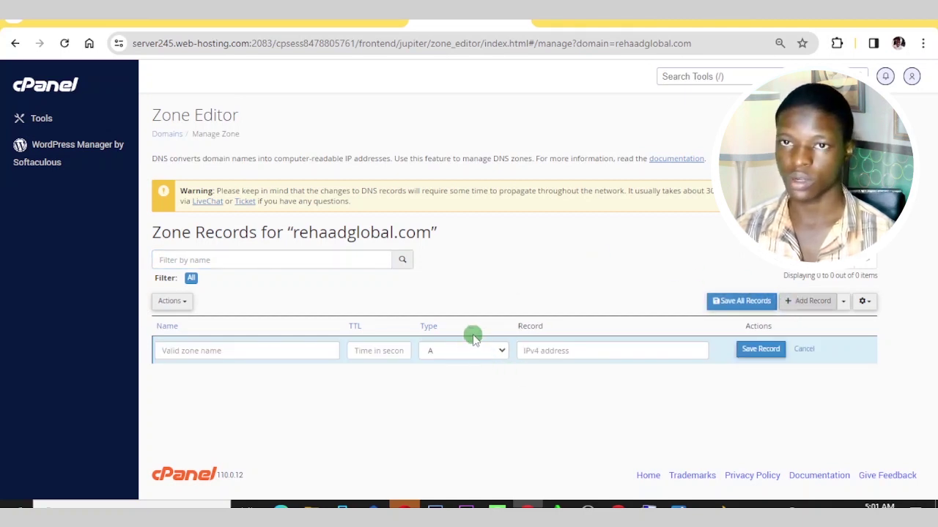
Step: Switch to Google Search Console, check the available DNS record types for the verification, and return to cPanel
{"action": "mouse_move", "coordinate": [618, 506]}
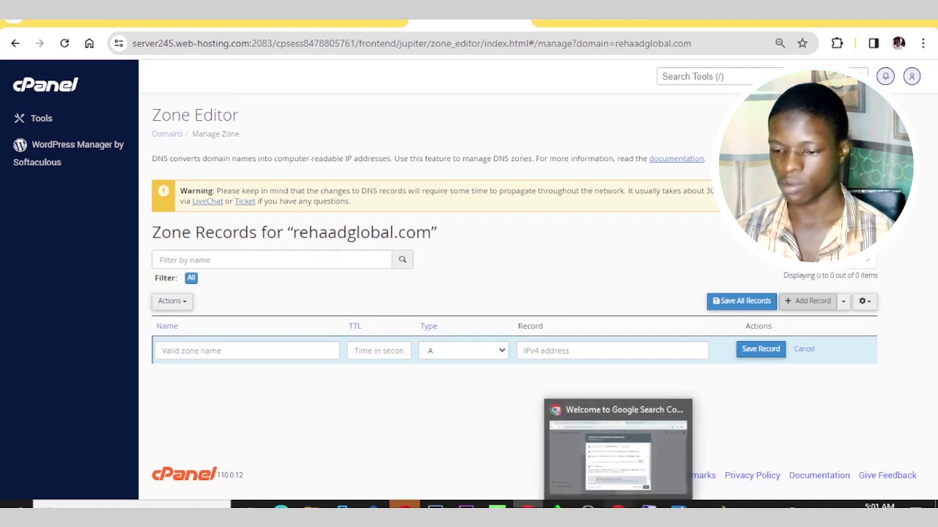
{"action": "left_click", "coordinate": [618, 458]}
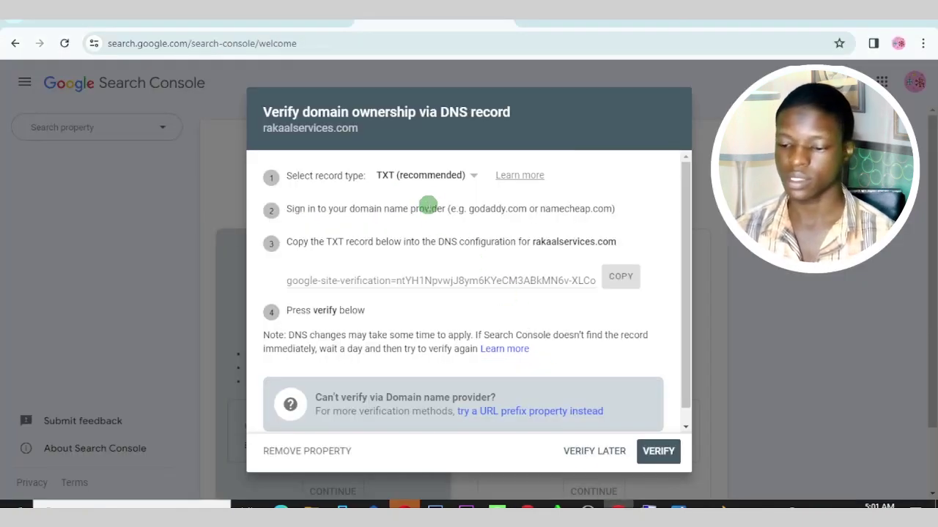
{"action": "left_click", "coordinate": [464, 178]}
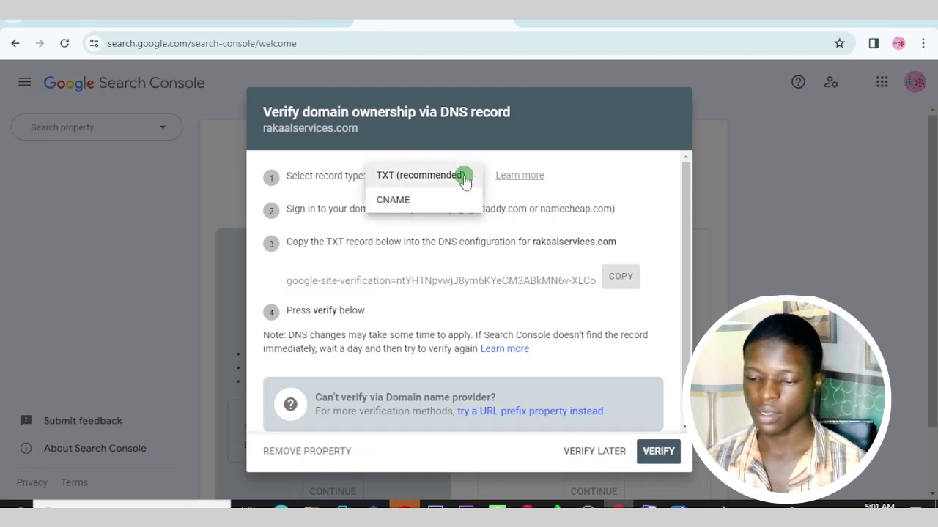
{"action": "left_click", "coordinate": [464, 178]}
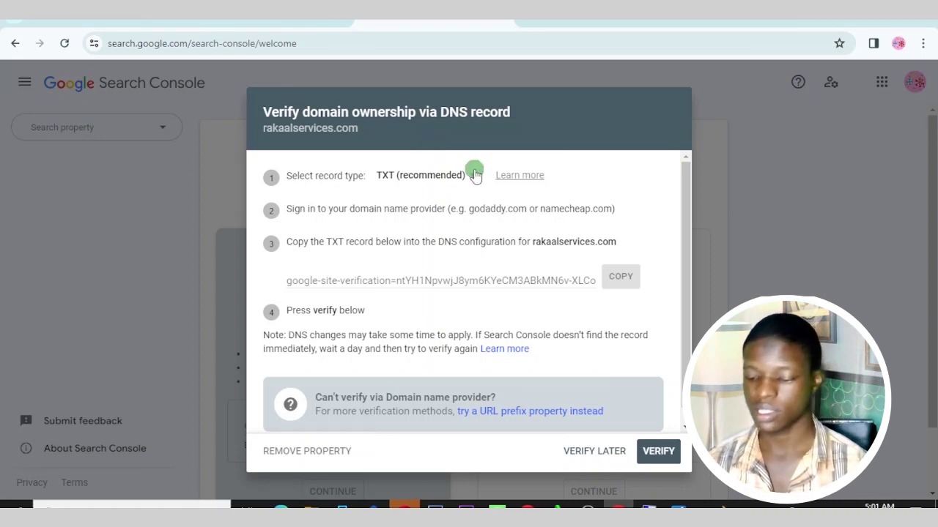
{"action": "left_click", "coordinate": [529, 506]}
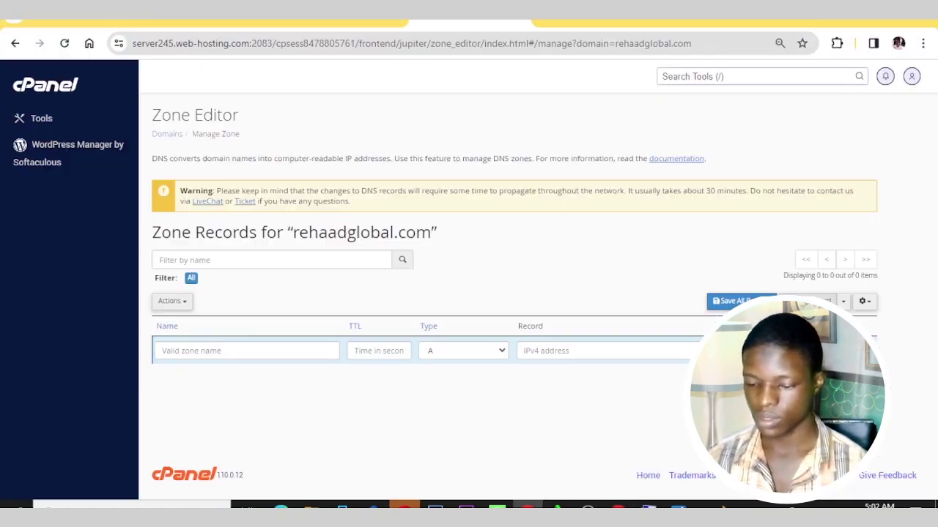
Step: Set the type of the new rehaadglobal.com zone record to TXT
{"action": "left_click", "coordinate": [503, 351]}
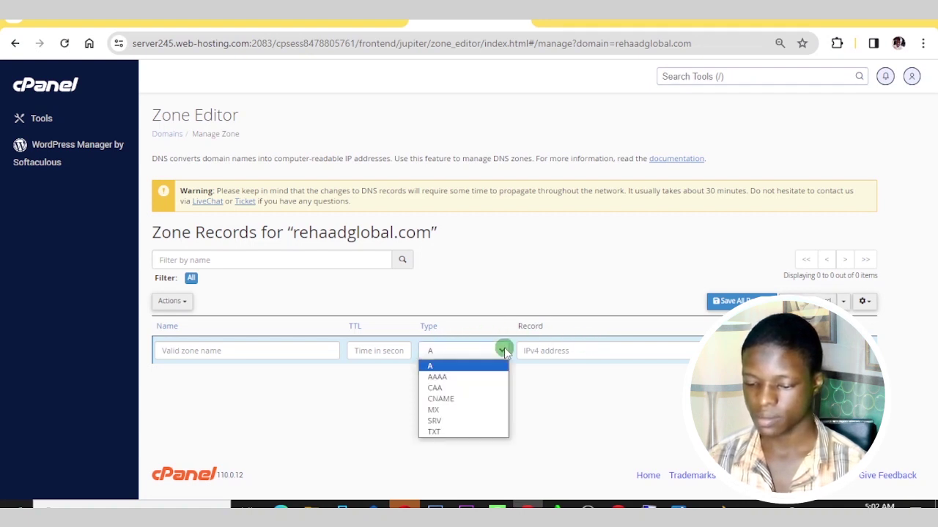
{"action": "left_click", "coordinate": [454, 432]}
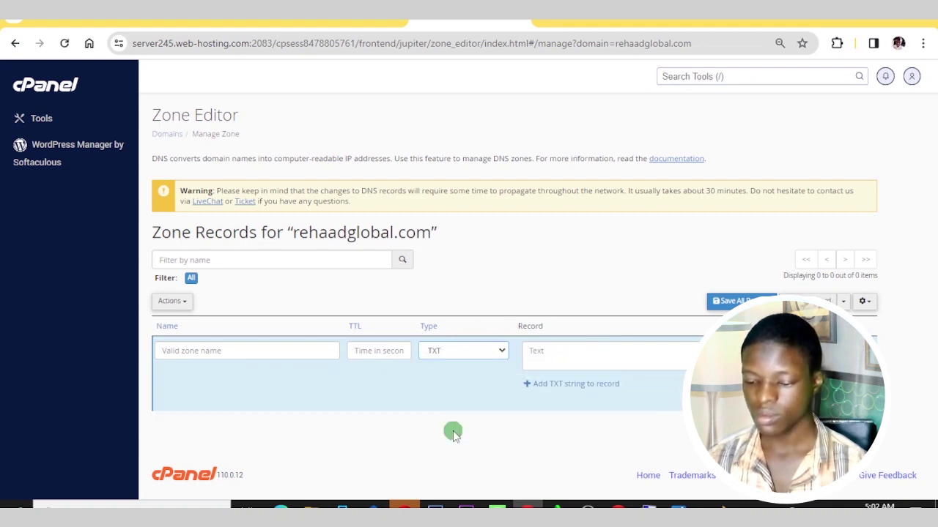
{"action": "left_click", "coordinate": [540, 357]}
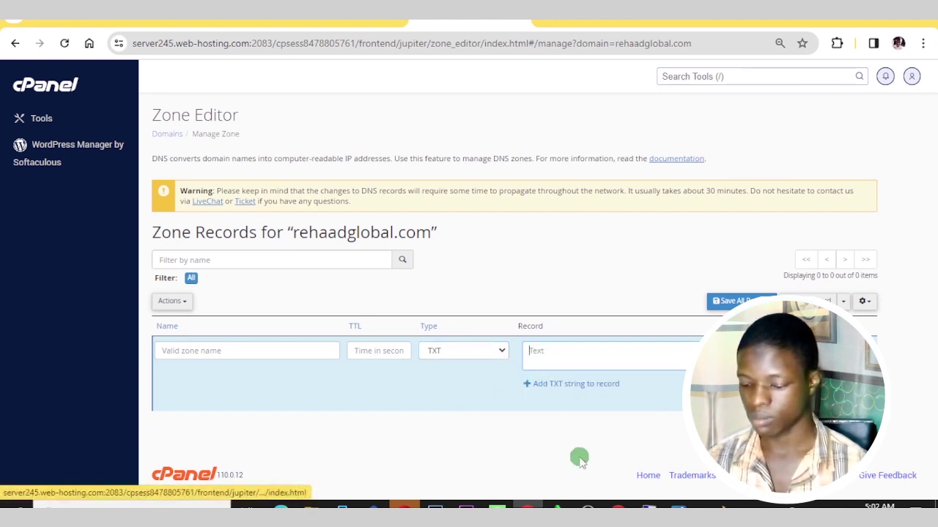
Step: Copy the site verification code from Google Search Console and paste it into the Record field of cPanel's new TXT record
{"action": "left_click", "coordinate": [619, 503]}
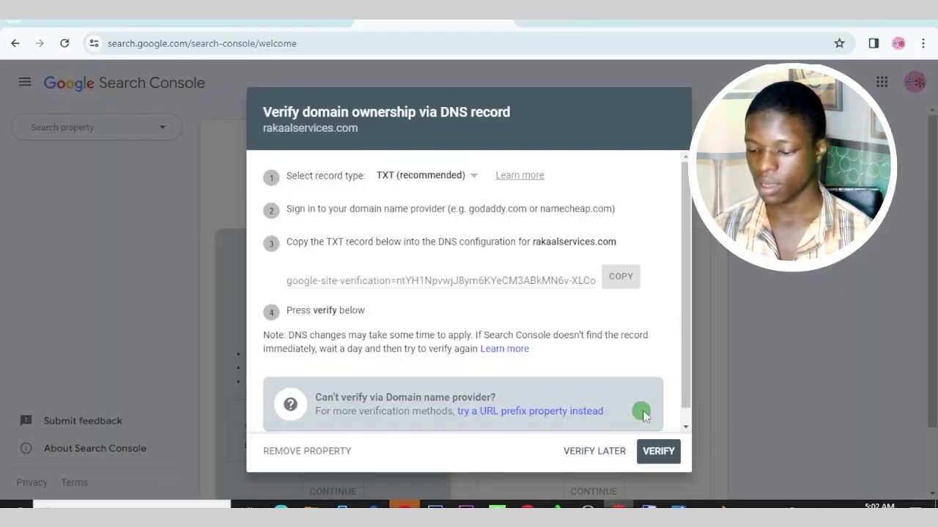
{"action": "left_click", "coordinate": [615, 282]}
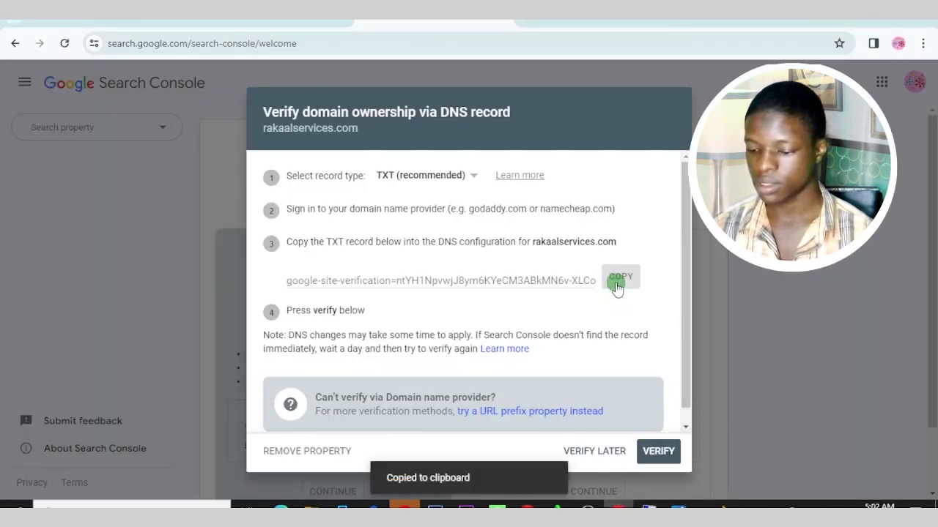
{"action": "left_click", "coordinate": [527, 505]}
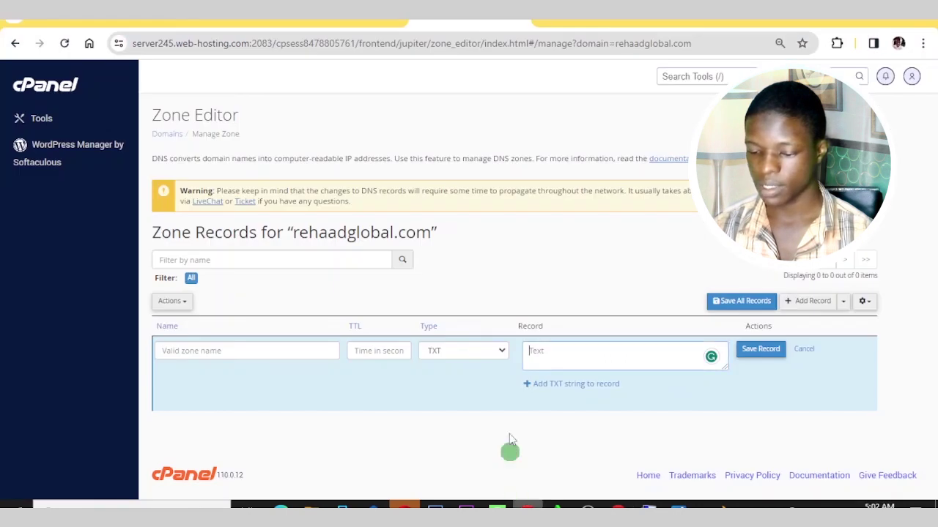
{"action": "left_click", "coordinate": [535, 359]}
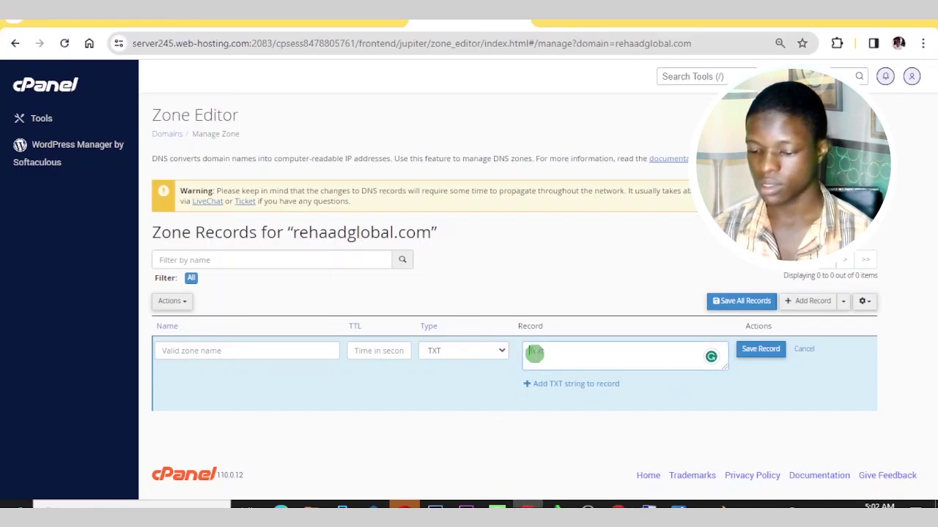
{"action": "right_click", "coordinate": [535, 357]}
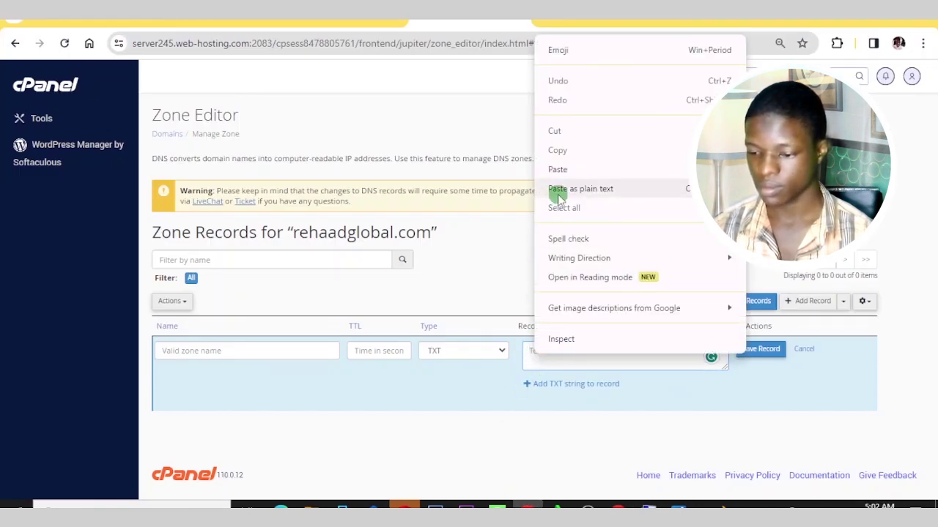
{"action": "left_click", "coordinate": [551, 169]}
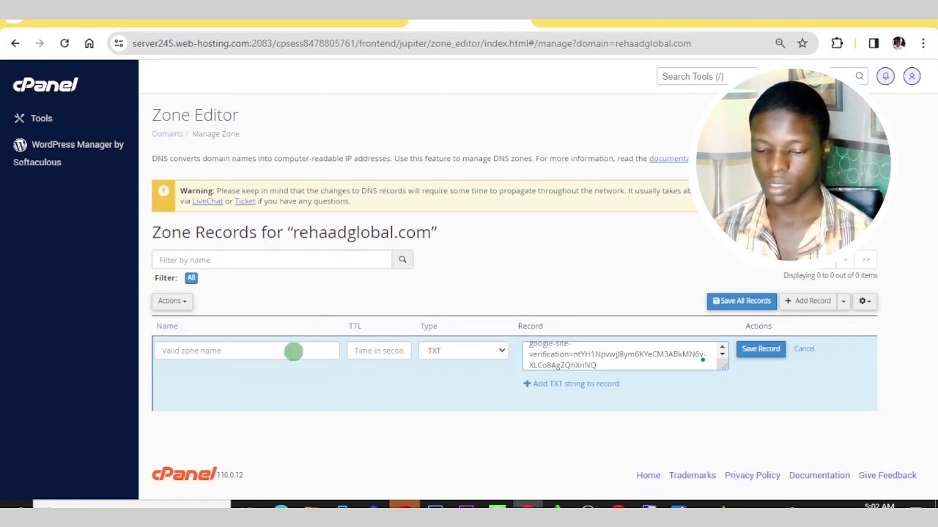
Step: Enter DomainV as the zone name of the new TXT record for rehaadglobal.com
{"action": "left_click", "coordinate": [293, 353]}
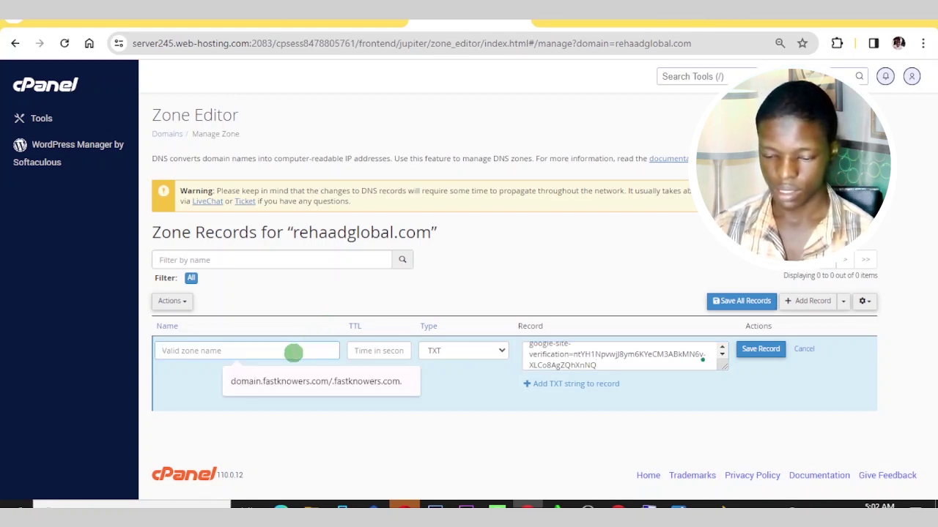
{"action": "type", "text": "Domain "}
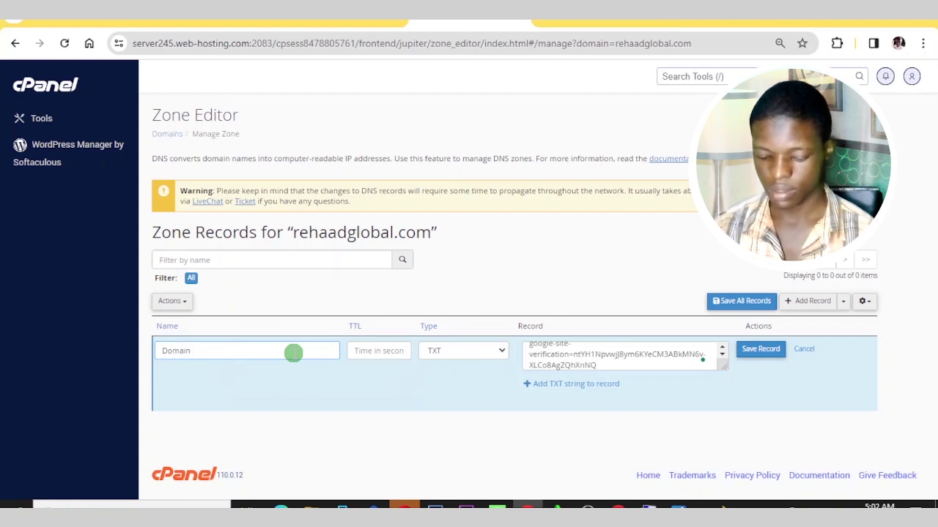
{"action": "type", "text": "v"}
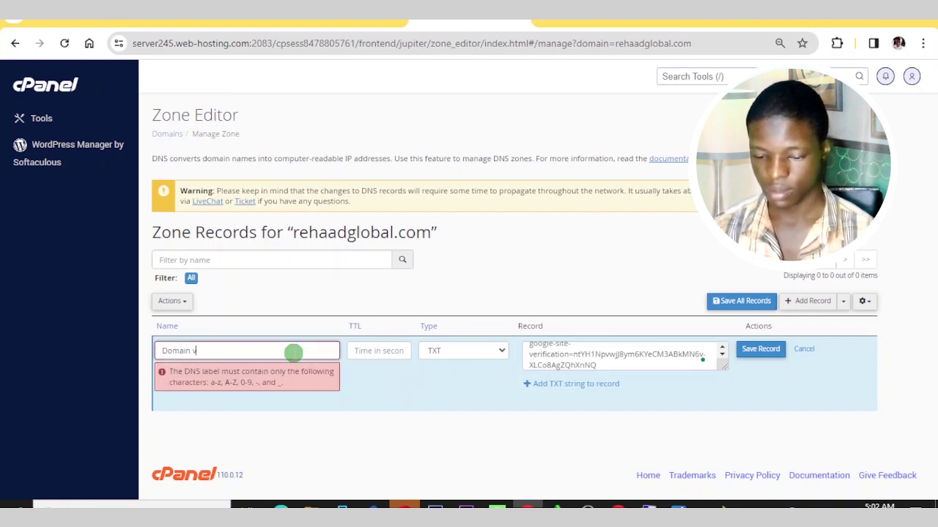
{"action": "key", "text": "BackSpace"}
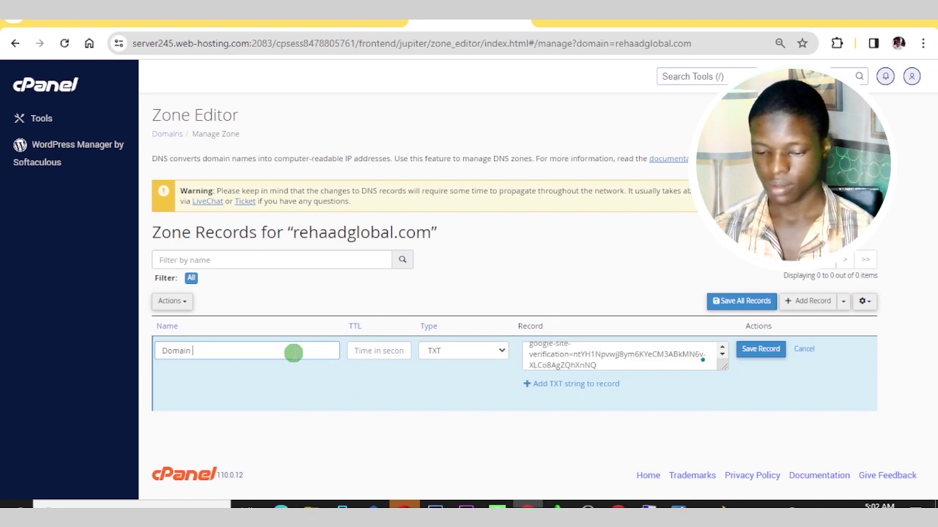
{"action": "key", "text": "BackSpace"}
{"action": "type", "text": "V"}
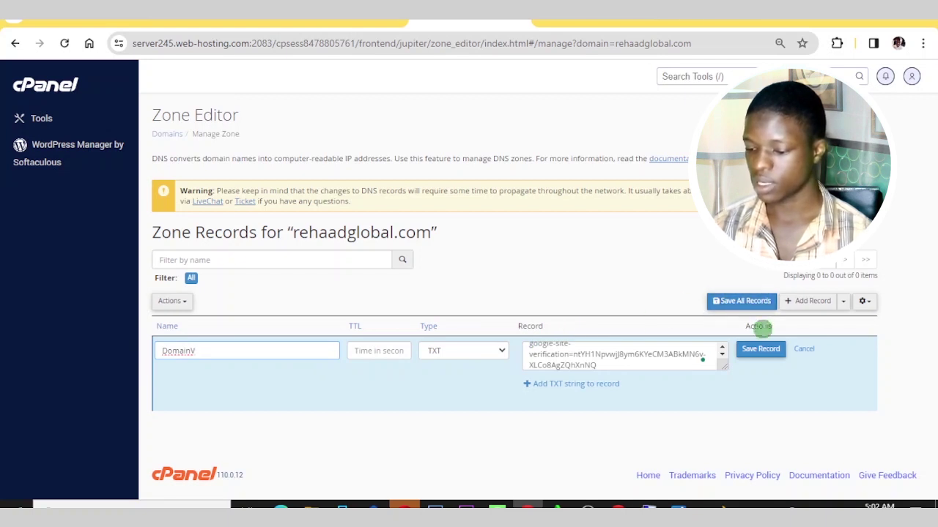
Step: Set the TTL of the new TXT record to 120 and save the record
{"action": "left_click", "coordinate": [762, 350]}
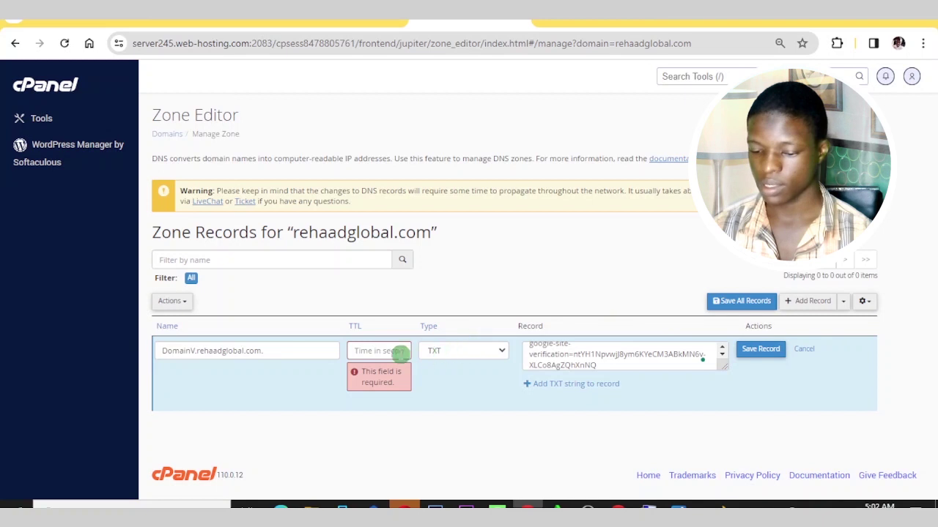
{"action": "left_click", "coordinate": [386, 350]}
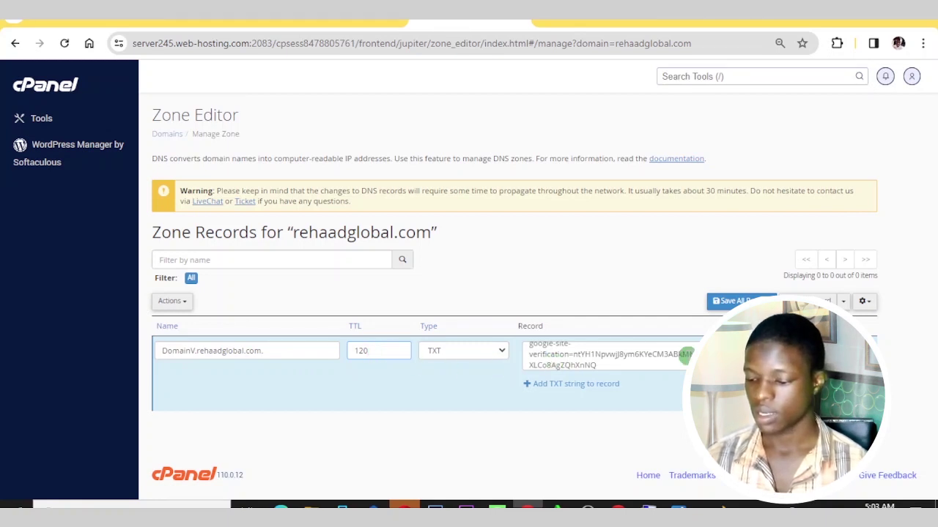
{"action": "key", "text": "Return"}
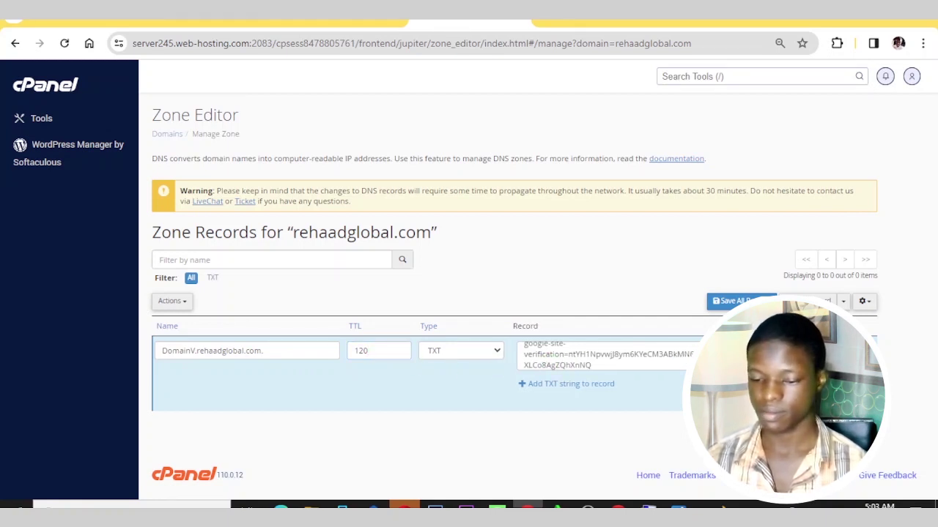
{"action": "left_click", "coordinate": [509, 322]}
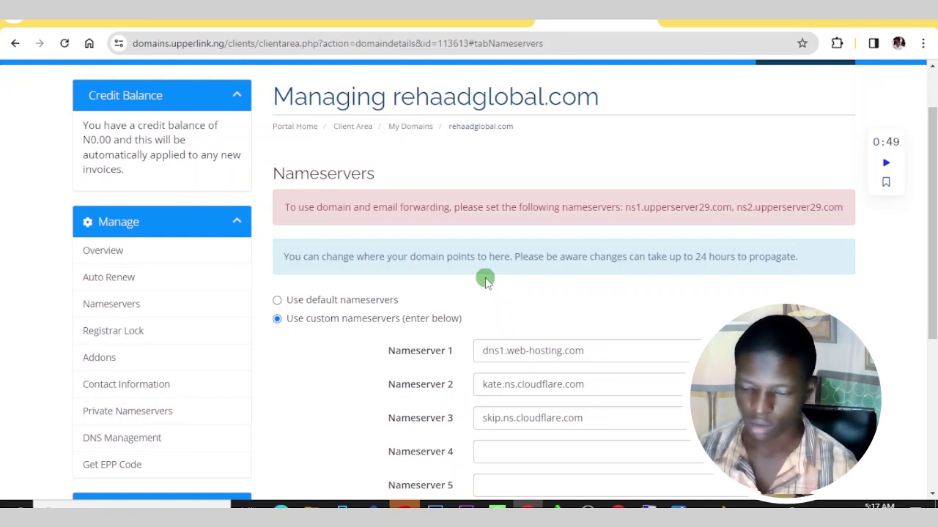
Step: Compare the custom nameservers set for rehaadglobal.com at the Upperlink registrar with the nameservers assigned to it in Cloudflare's DNS records
{"action": "scroll", "coordinate": [485, 280], "scroll_direction": "down", "scroll_amount": 1}
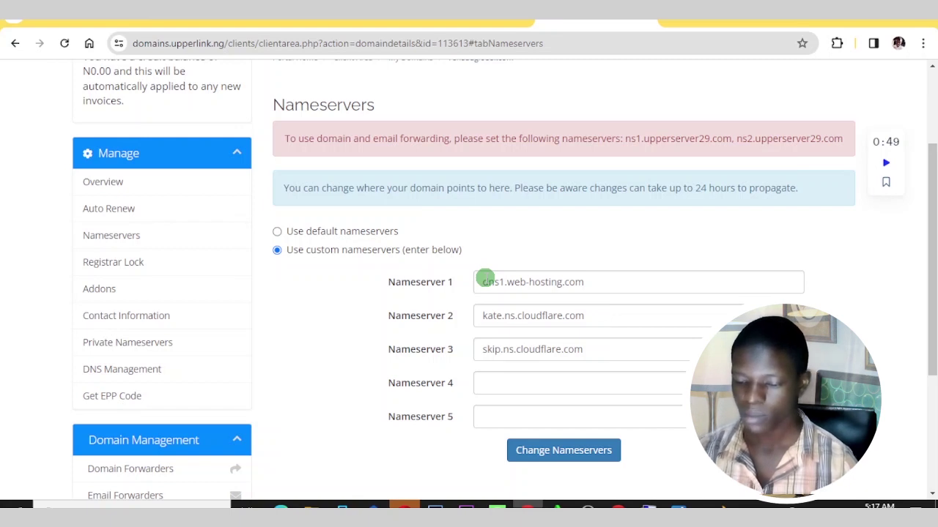
{"action": "scroll", "coordinate": [485, 277], "scroll_direction": "down", "scroll_amount": 1}
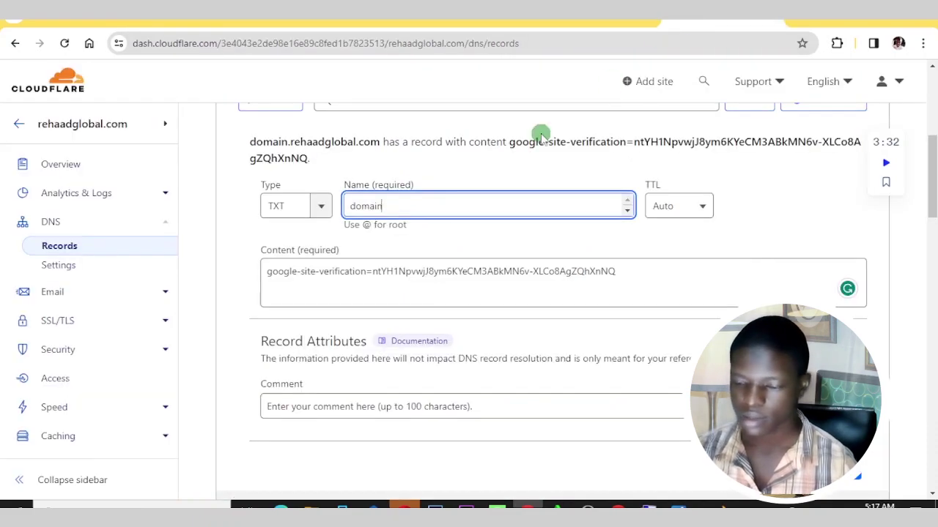
{"action": "scroll", "coordinate": [541, 137], "scroll_direction": "up", "scroll_amount": 5}
{"action": "scroll", "coordinate": [541, 137], "scroll_direction": "down", "scroll_amount": 10}
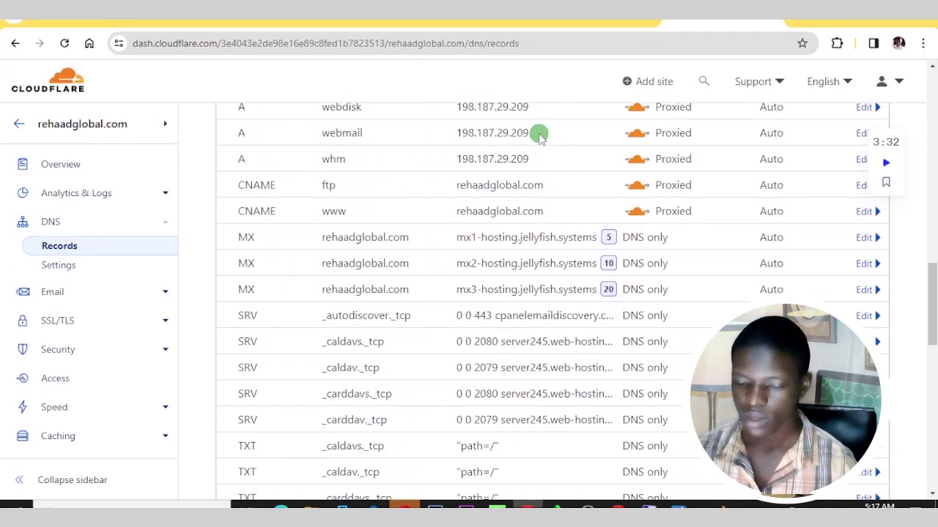
{"action": "scroll", "coordinate": [539, 137], "scroll_direction": "down", "scroll_amount": 10}
{"action": "scroll", "coordinate": [539, 137], "scroll_direction": "up", "scroll_amount": 4}
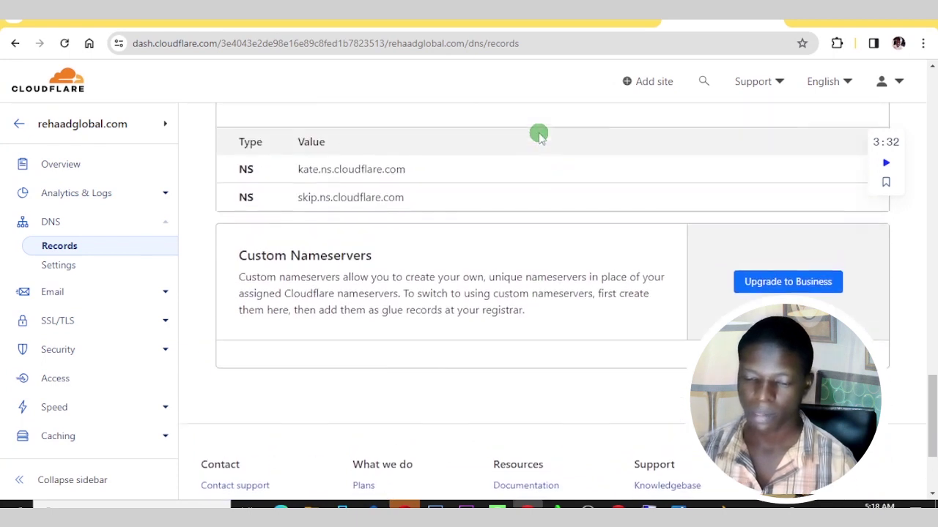
{"action": "scroll", "coordinate": [539, 137], "scroll_direction": "up", "scroll_amount": 2}
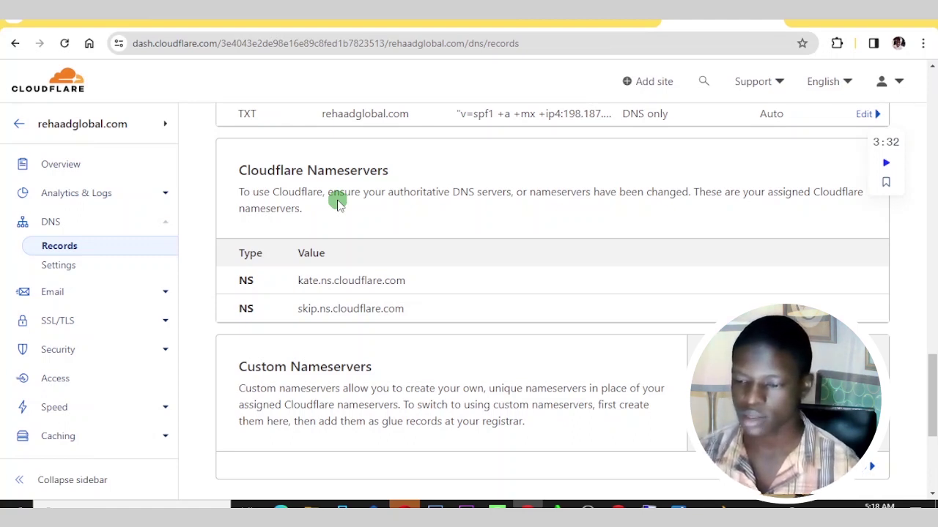
{"action": "left_click", "coordinate": [557, 25]}
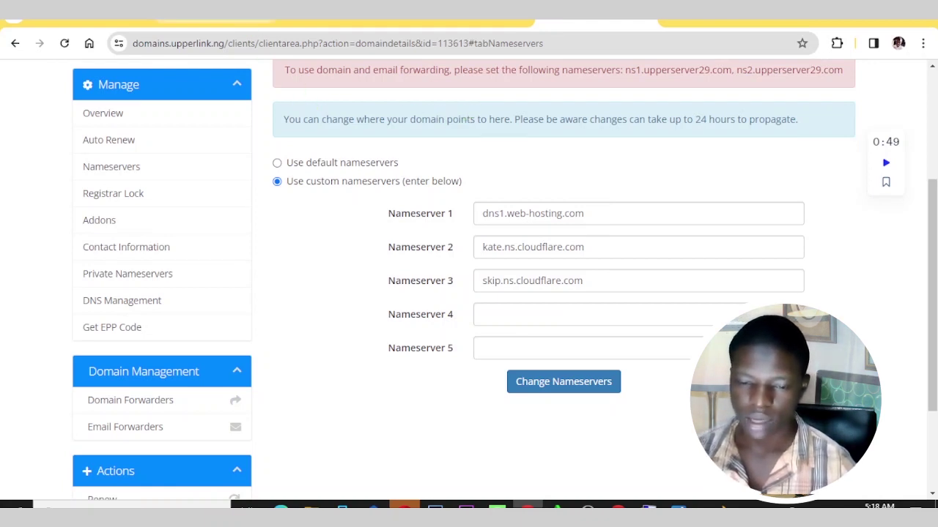
Step: Switch to Namecheap and review the domain details and nameservers of fastknowers.com
{"action": "left_click", "coordinate": [88, 11]}
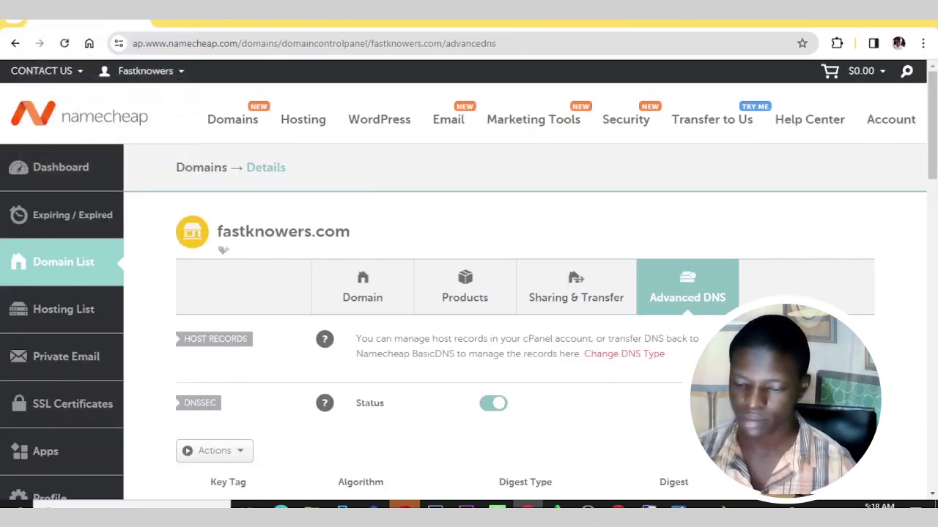
{"action": "scroll", "coordinate": [352, 196], "scroll_direction": "down", "scroll_amount": 5}
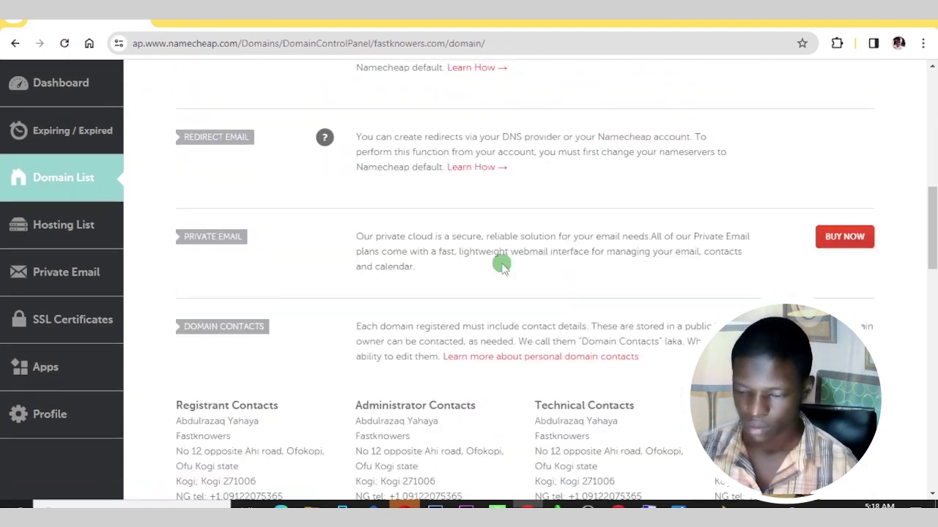
{"action": "scroll", "coordinate": [501, 267], "scroll_direction": "up", "scroll_amount": 4}
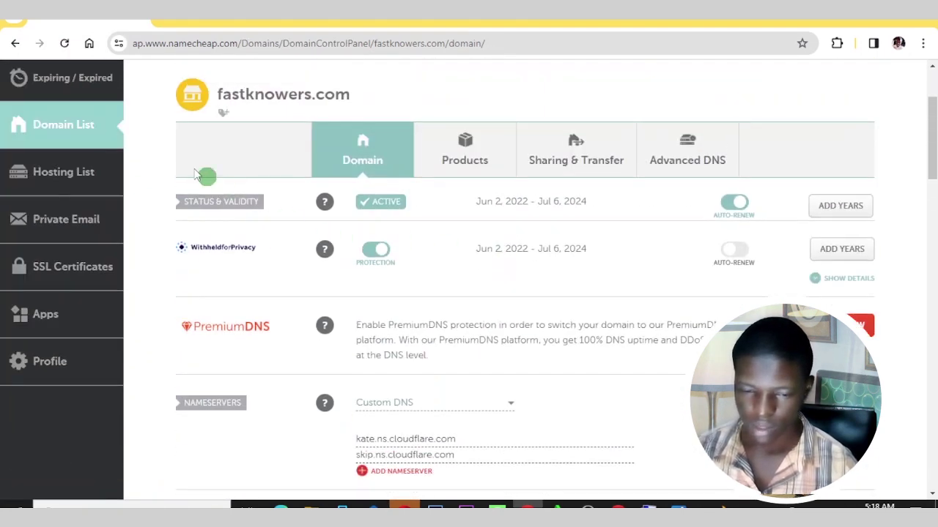
{"action": "scroll", "coordinate": [83, 77], "scroll_direction": "up", "scroll_amount": 2}
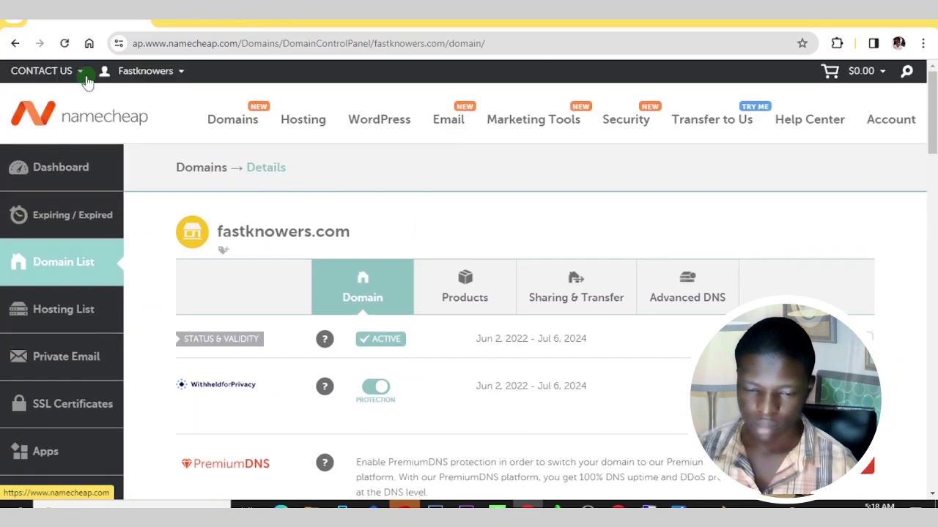
Step: Open rehaadglobal.com from the Namecheap dashboard and check its domain details for nameserver settings
{"action": "mouse_move", "coordinate": [77, 71]}
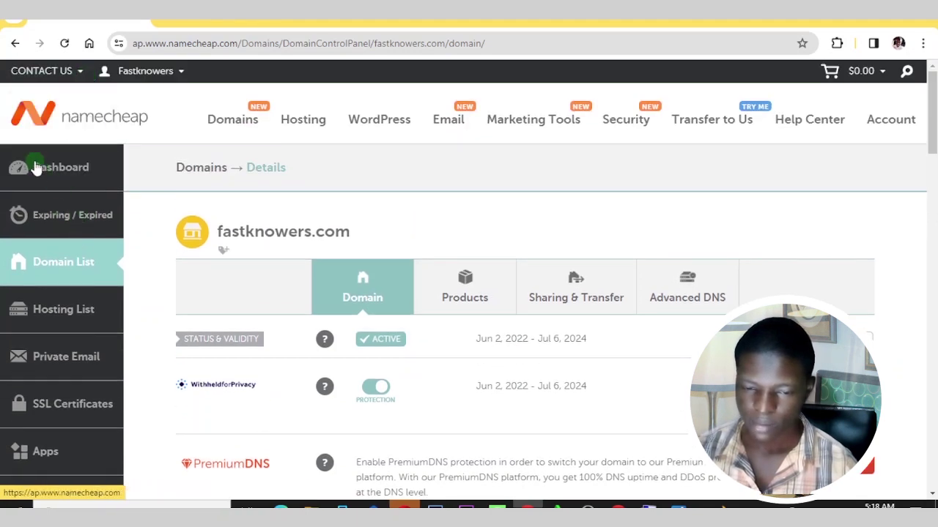
{"action": "left_click", "coordinate": [36, 167]}
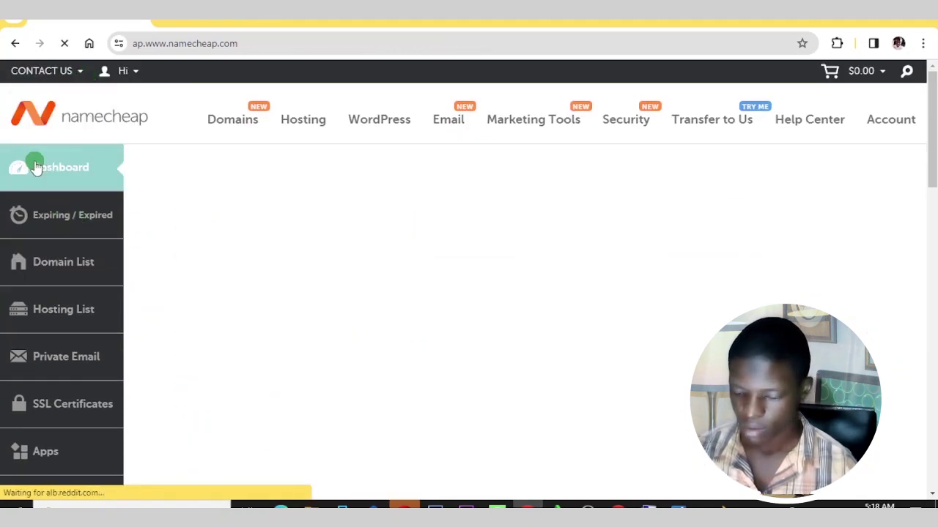
{"action": "scroll", "coordinate": [211, 185], "scroll_direction": "down", "scroll_amount": 2}
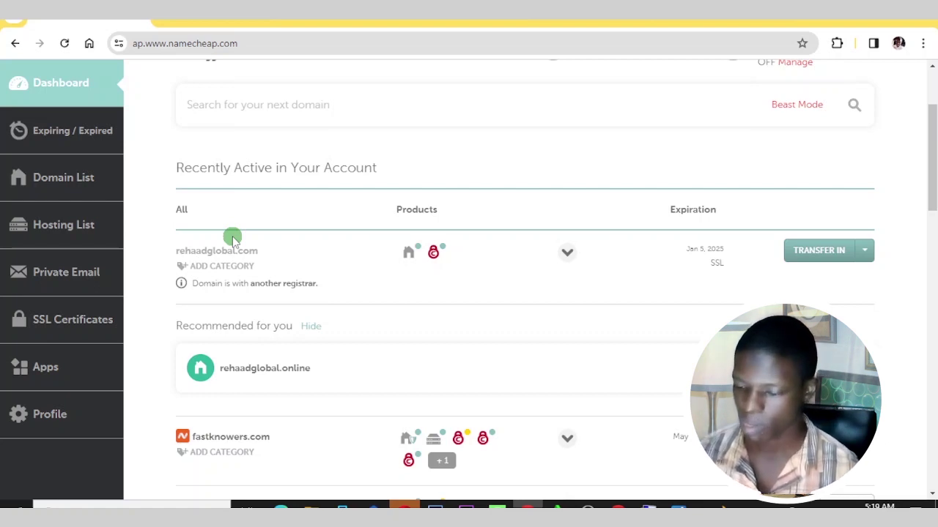
{"action": "mouse_move", "coordinate": [804, 251]}
{"action": "left_click", "coordinate": [801, 274]}
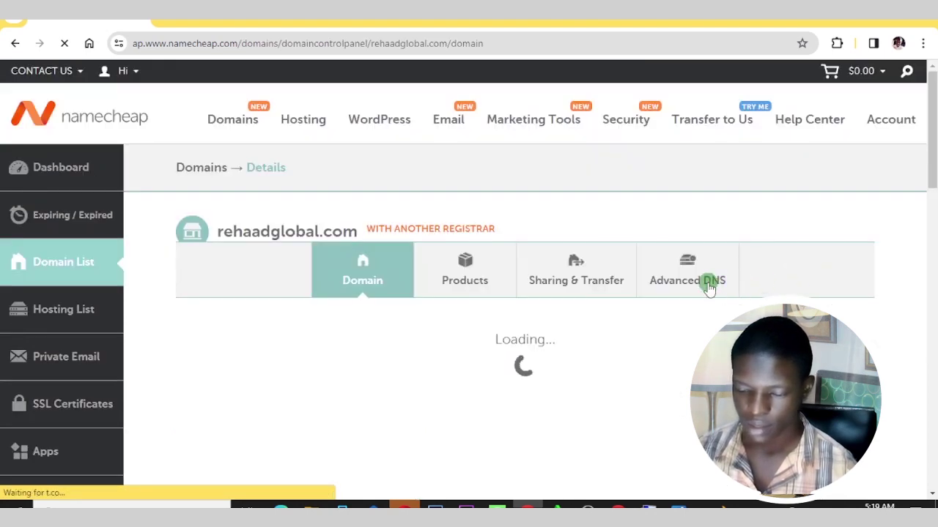
{"action": "left_click", "coordinate": [622, 284]}
{"action": "scroll", "coordinate": [556, 263], "scroll_direction": "down", "scroll_amount": 2}
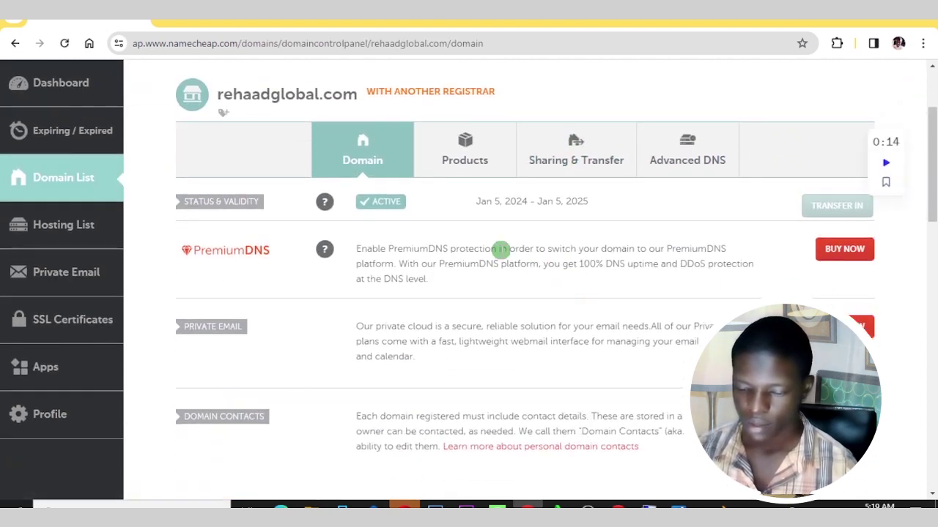
{"action": "scroll", "coordinate": [501, 253], "scroll_direction": "down", "scroll_amount": 2}
{"action": "scroll", "coordinate": [502, 253], "scroll_direction": "down", "scroll_amount": 2}
{"action": "scroll", "coordinate": [501, 253], "scroll_direction": "up", "scroll_amount": 5}
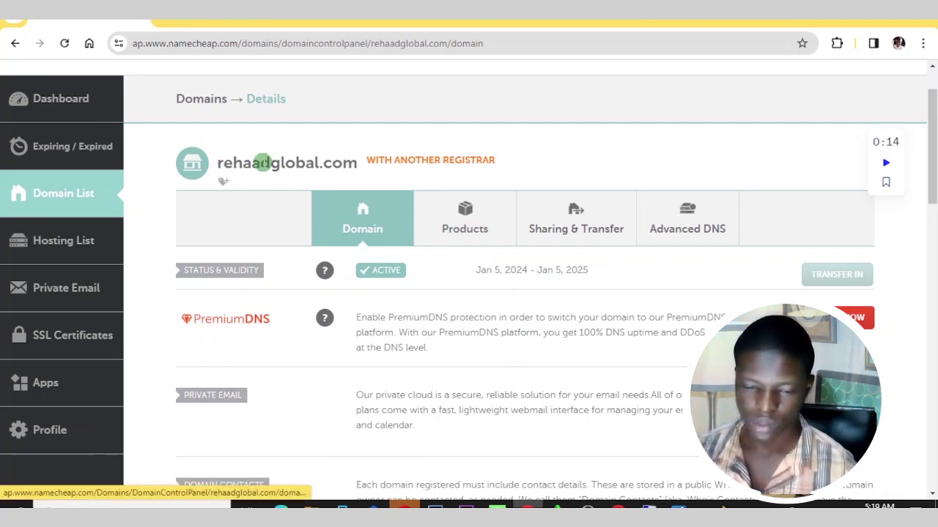
Step: Find fastknowers.com in the Namecheap domain list and open its management page at the nameserver settings
{"action": "left_click", "coordinate": [64, 190]}
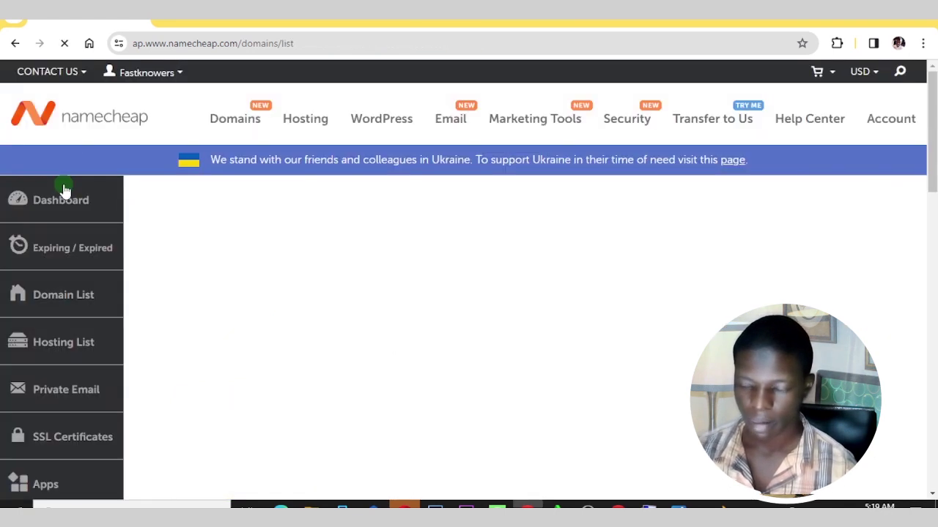
{"action": "scroll", "coordinate": [314, 214], "scroll_direction": "down", "scroll_amount": 1}
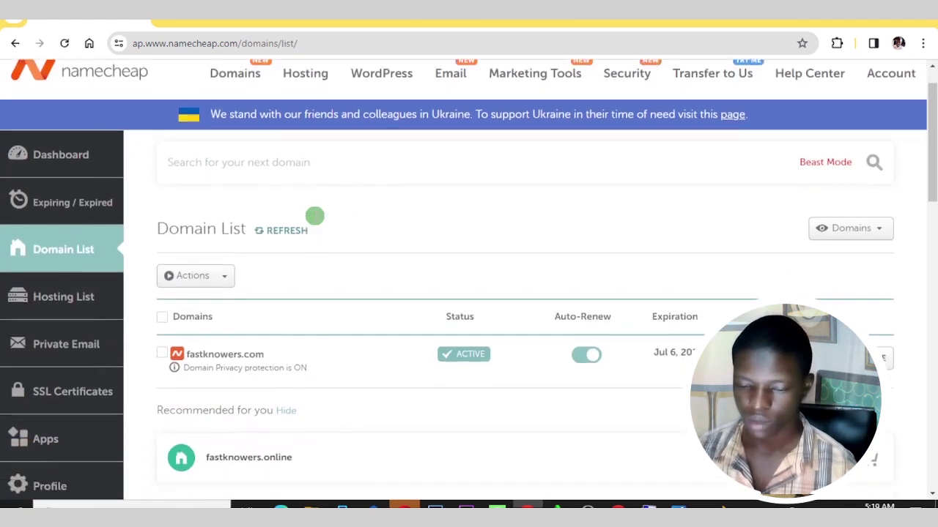
{"action": "scroll", "coordinate": [315, 215], "scroll_direction": "down", "scroll_amount": 3}
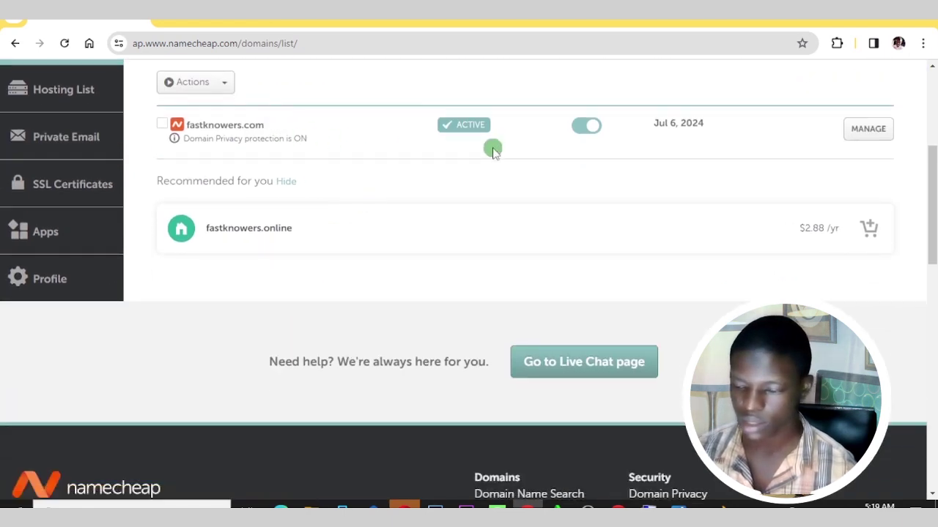
{"action": "scroll", "coordinate": [494, 150], "scroll_direction": "up", "scroll_amount": 2}
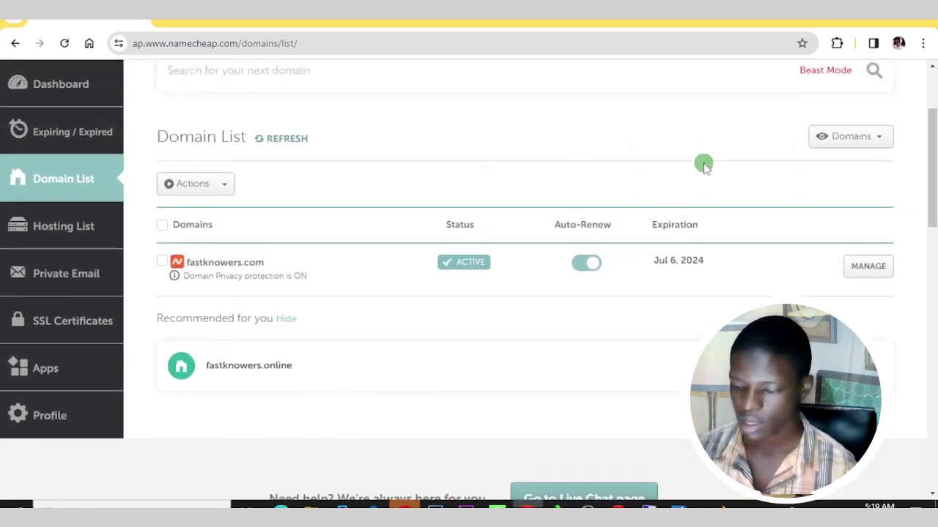
{"action": "left_click", "coordinate": [868, 271]}
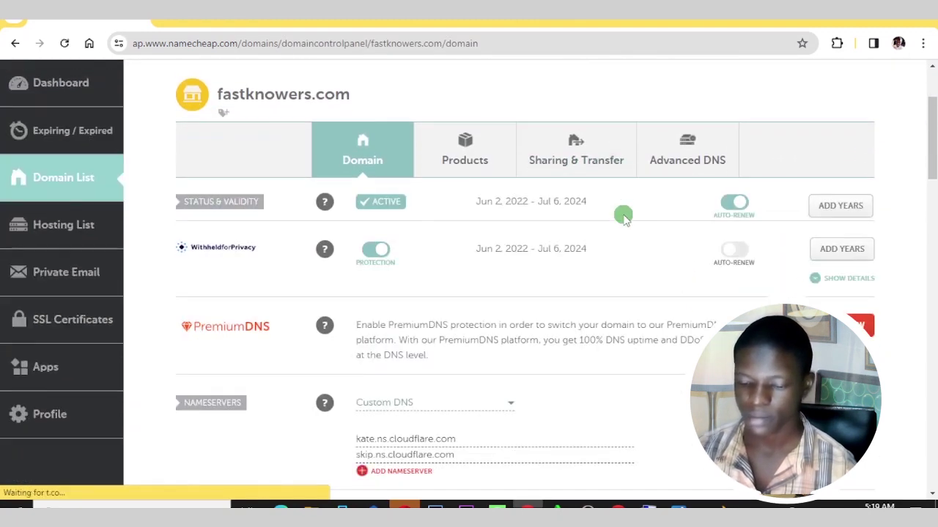
{"action": "scroll", "coordinate": [623, 218], "scroll_direction": "down", "scroll_amount": 4}
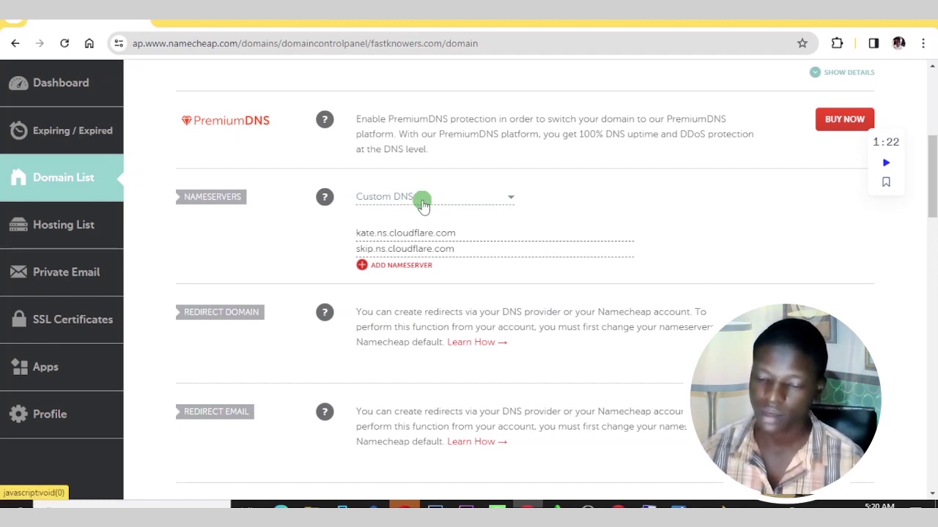
Step: Examine the available nameserver types and the custom DNS entries for fastknowers.com without changing them
{"action": "left_click", "coordinate": [423, 204]}
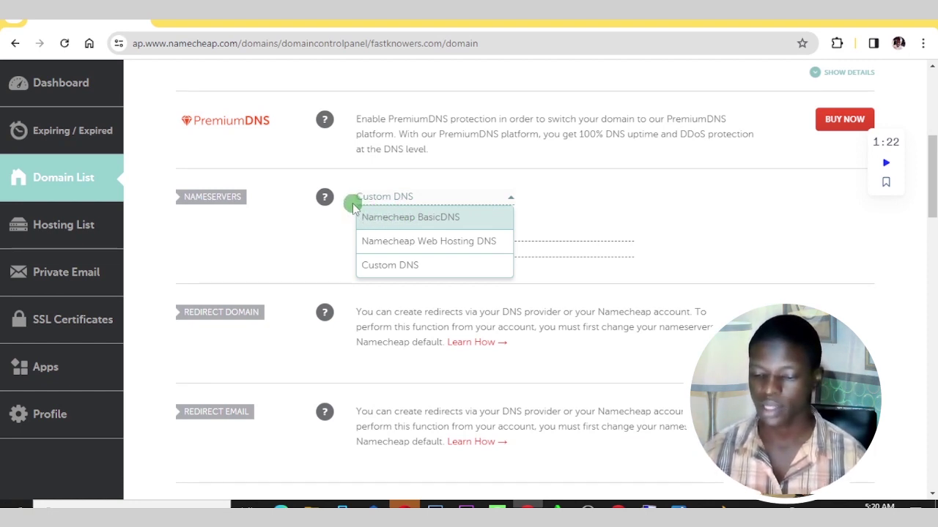
{"action": "left_click", "coordinate": [334, 243]}
{"action": "left_click", "coordinate": [337, 245]}
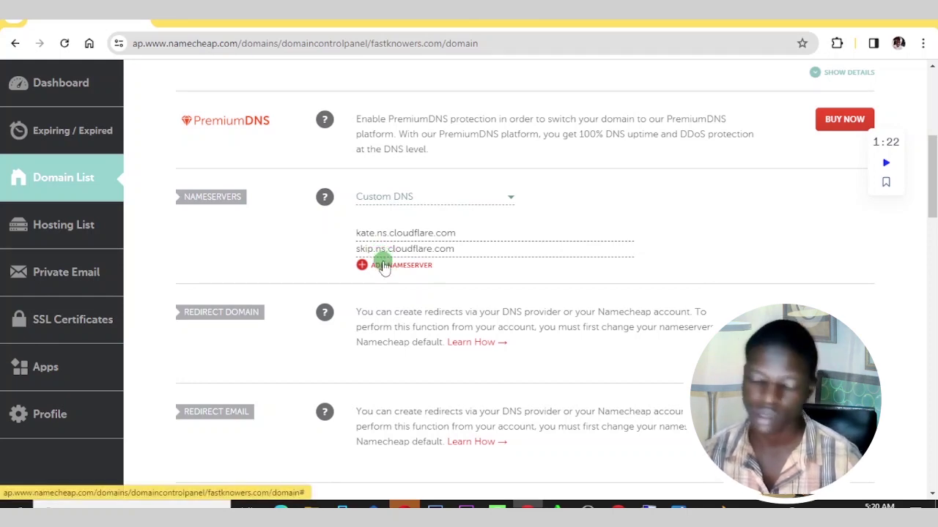
{"action": "scroll", "coordinate": [381, 266], "scroll_direction": "down", "scroll_amount": 4}
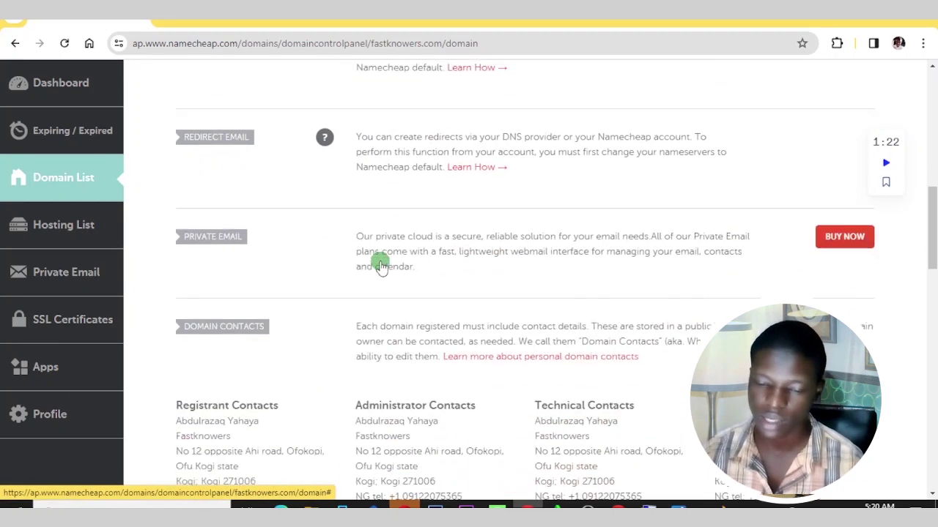
{"action": "scroll", "coordinate": [380, 262], "scroll_direction": "up", "scroll_amount": 2}
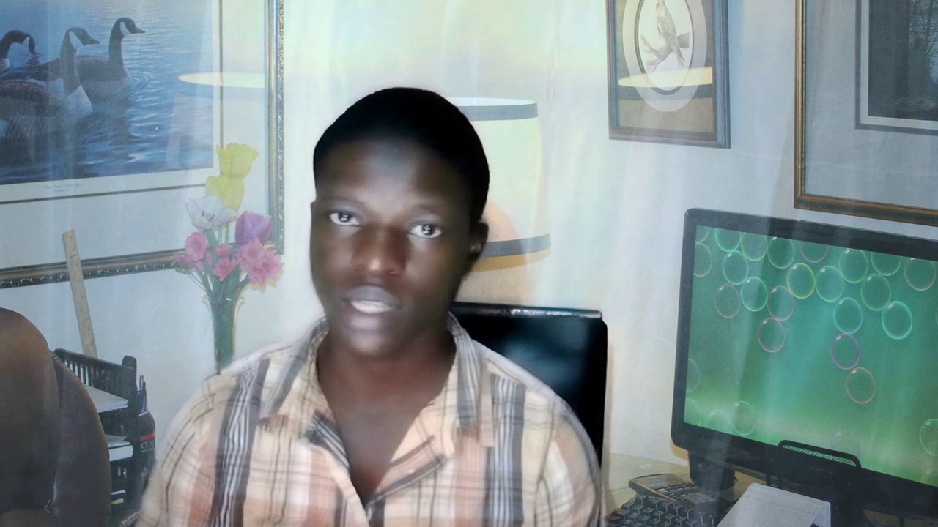